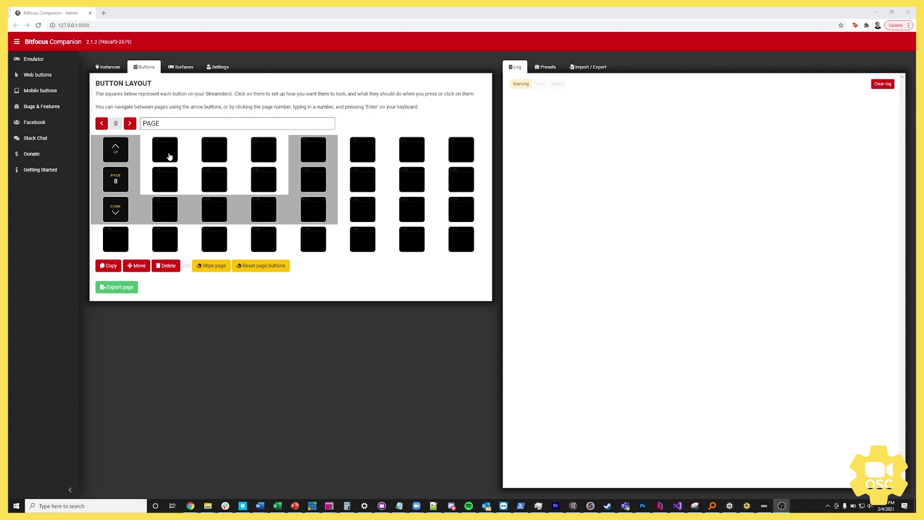
Step: Set a button type for the empty button 8.2 on page 8 and label it ScreenShare
{"action": "left_click", "coordinate": [169, 154]}
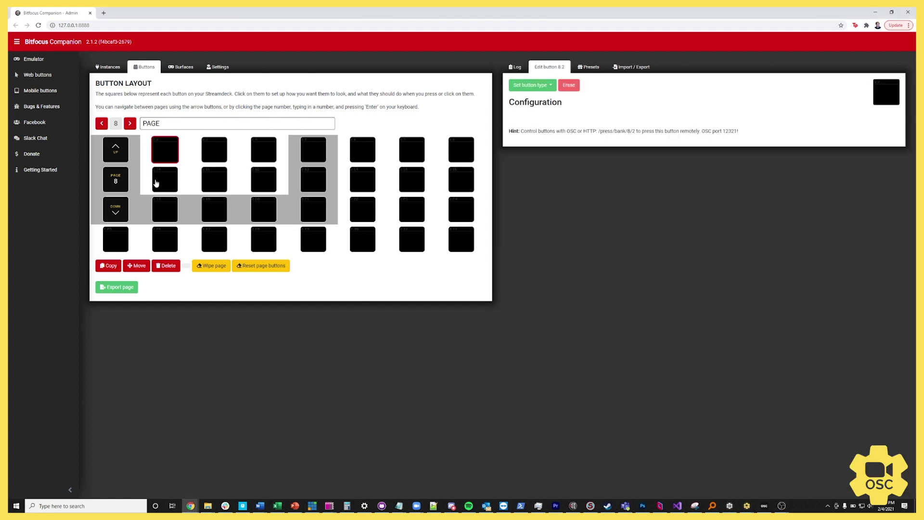
{"action": "left_click", "coordinate": [533, 86]}
{"action": "left_click", "coordinate": [530, 99]}
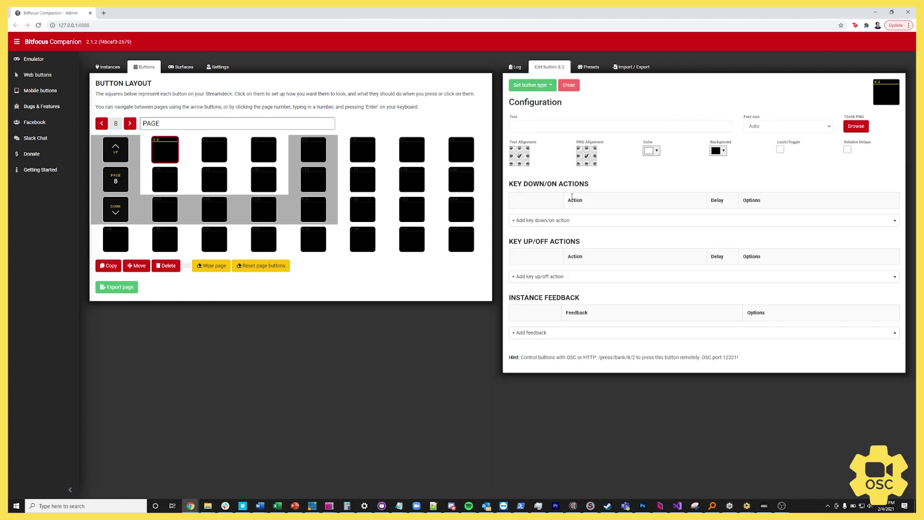
{"action": "left_click", "coordinate": [537, 128]}
{"action": "type", "text": "Sc"}
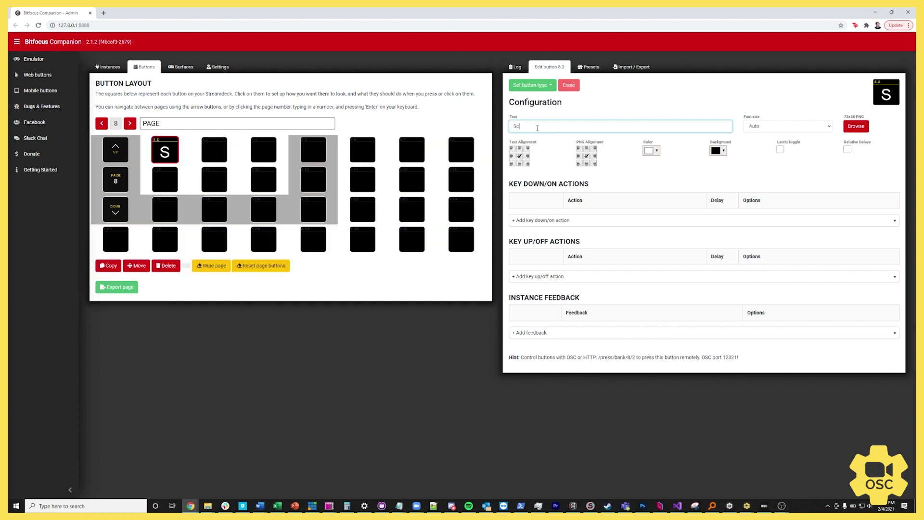
{"action": "type", "text": "reenShare"}
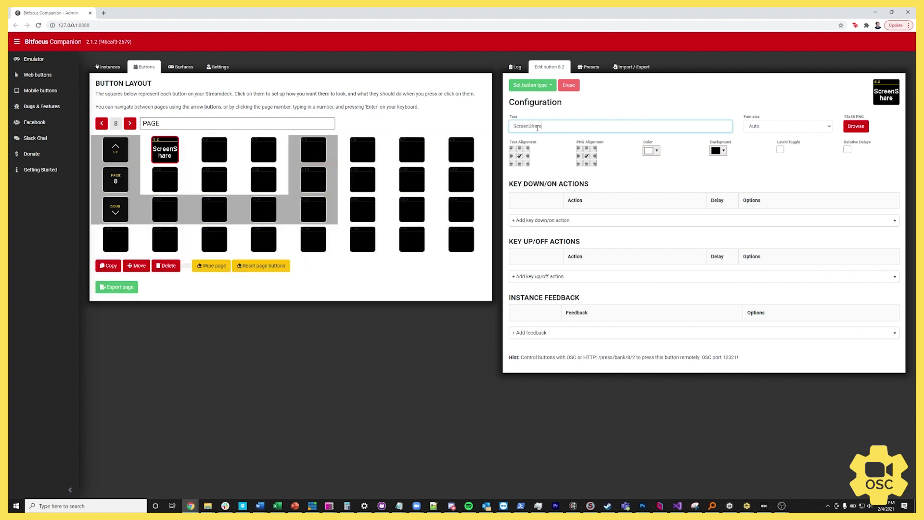
{"action": "left_click", "coordinate": [629, 174]}
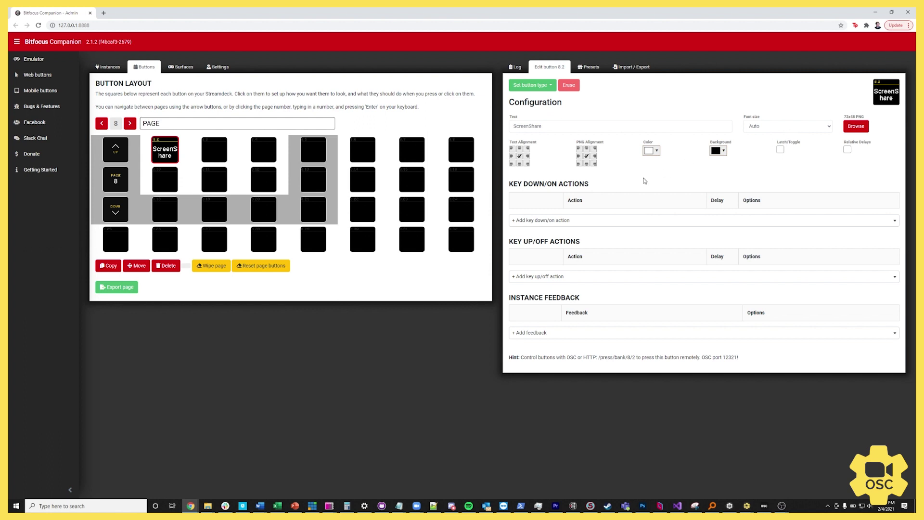
Step: Add the key-down action "osc: Send message without arguments" to the ScreenShare button with the OSC path /zoom/me/startScreenSharePrimary
{"action": "left_click", "coordinate": [540, 220]}
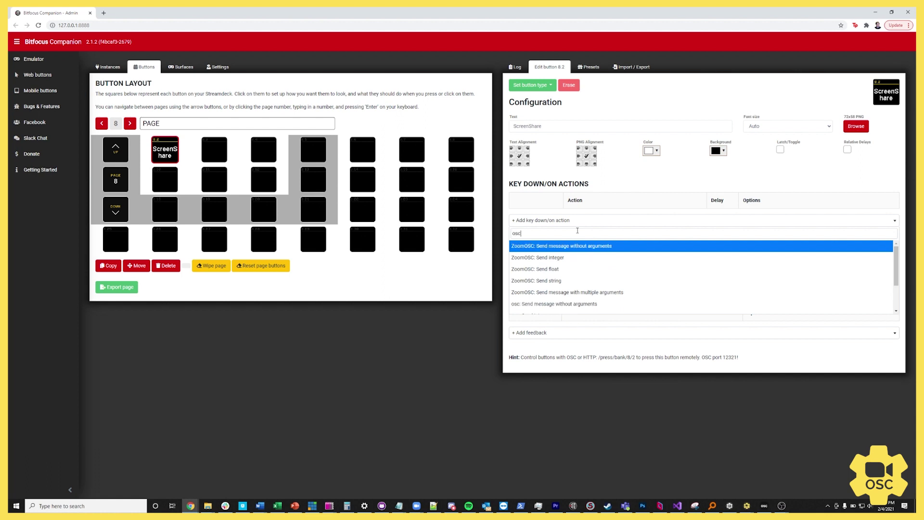
{"action": "type", "text": "osc"}
{"action": "scroll", "coordinate": [571, 268], "scroll_direction": "down", "scroll_amount": 1}
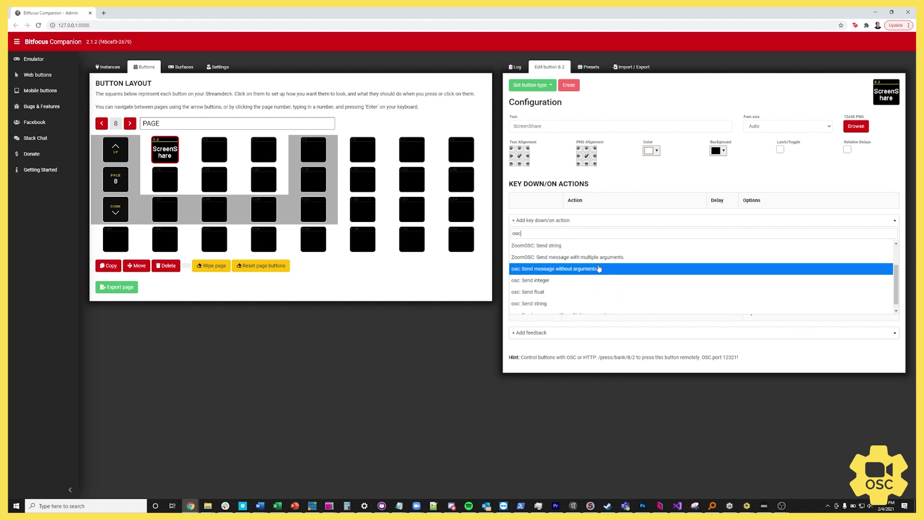
{"action": "left_click", "coordinate": [602, 269]}
{"action": "left_click", "coordinate": [784, 221]}
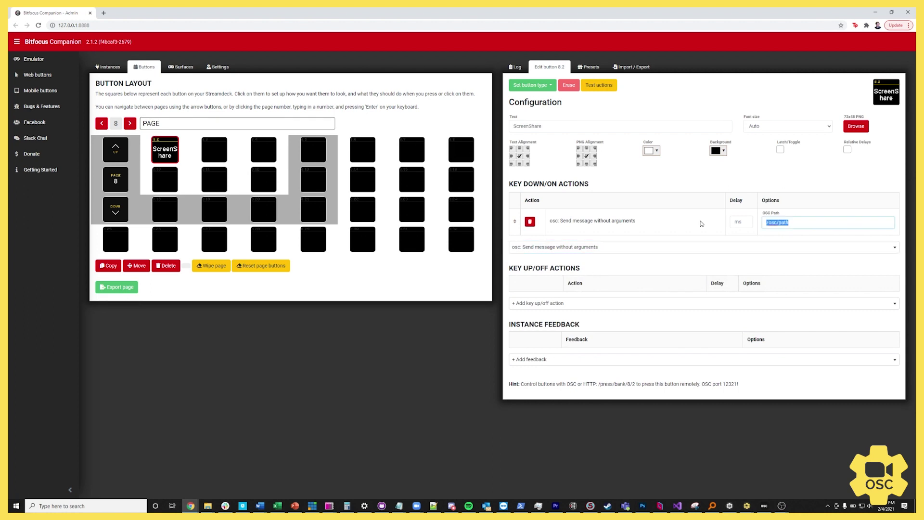
{"action": "type", "text": "/zoom"}
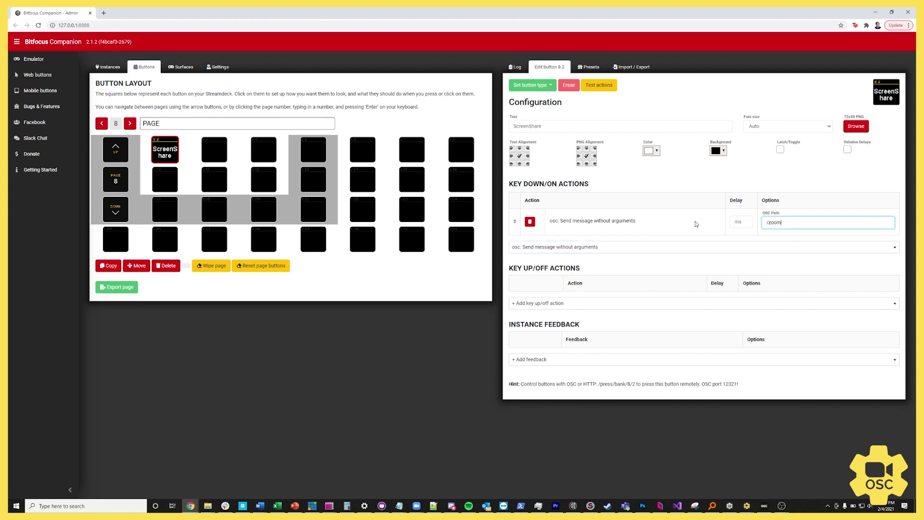
{"action": "type", "text": "/me/startScreenSharePrimary"}
{"action": "key", "text": "Return"}
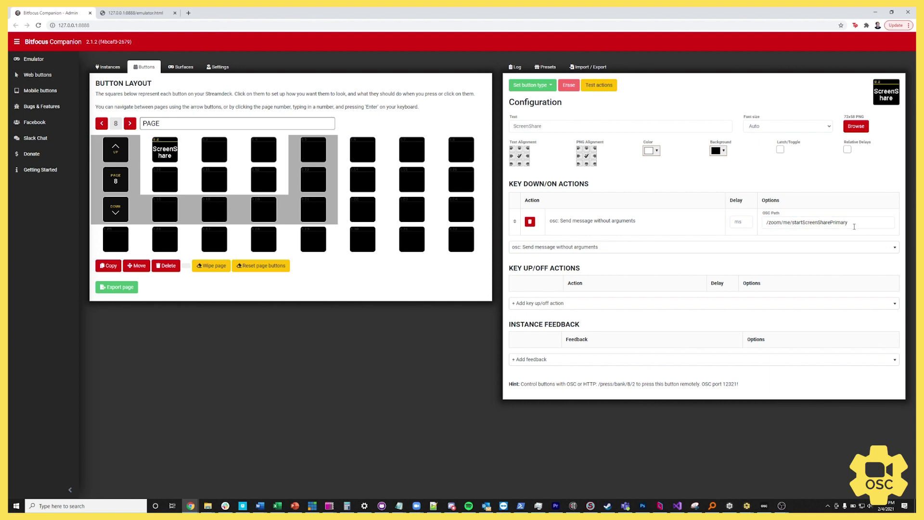
Step: Highlight the startScreenSharePrimary part of the button's OSC path
{"action": "left_click_drag", "start_coordinate": [855, 223], "coordinate": [791, 222]}
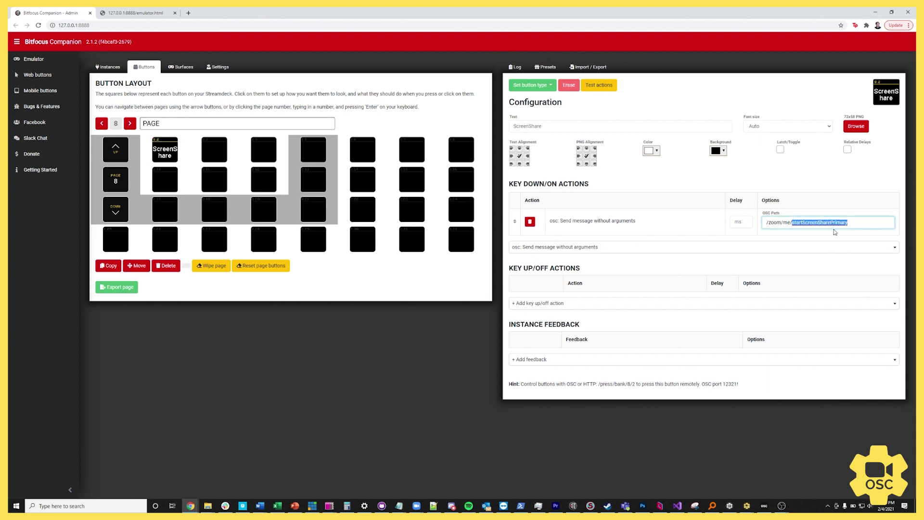
{"action": "left_click", "coordinate": [848, 222]}
{"action": "left_click_drag", "start_coordinate": [792, 223], "coordinate": [862, 223]}
Step: Switch to the Zoom meeting, view the screens and windows available for sharing, and close the selection without sharing
{"action": "left_click", "coordinate": [875, 12]}
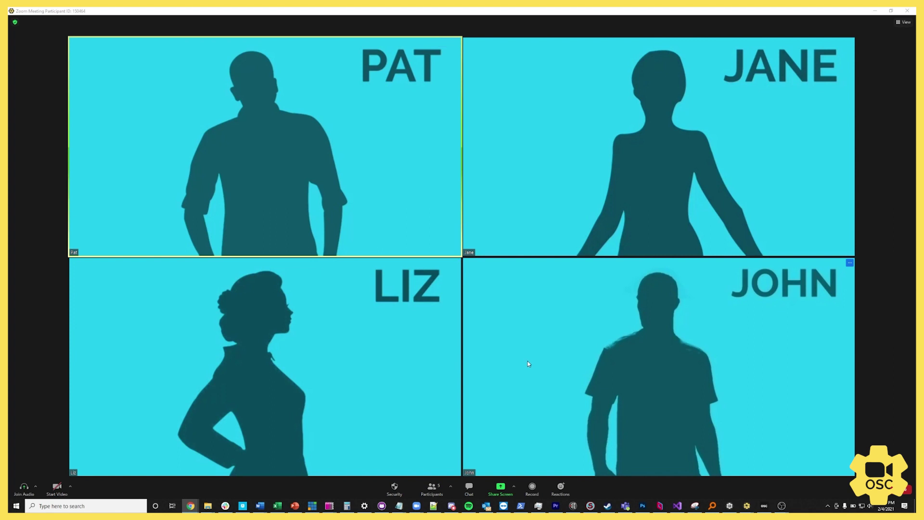
{"action": "left_click", "coordinate": [514, 487]}
{"action": "left_click", "coordinate": [499, 493]}
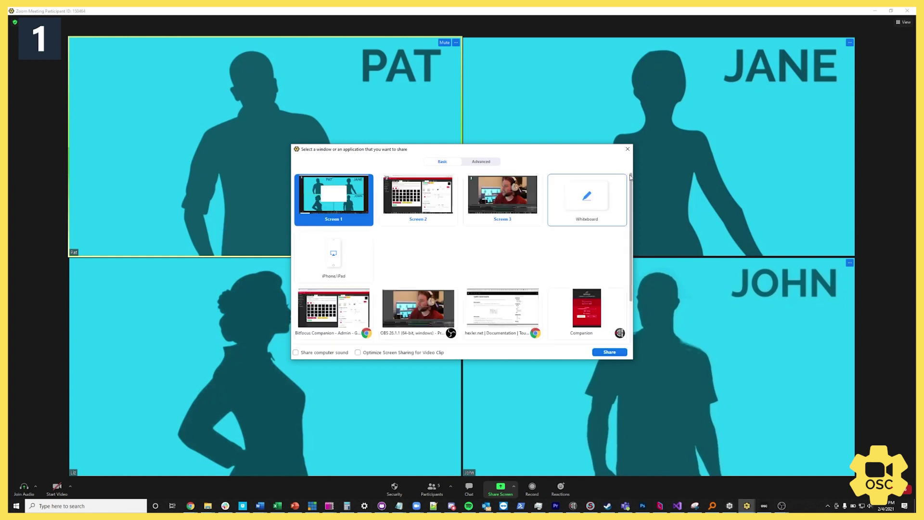
{"action": "left_click", "coordinate": [627, 149]}
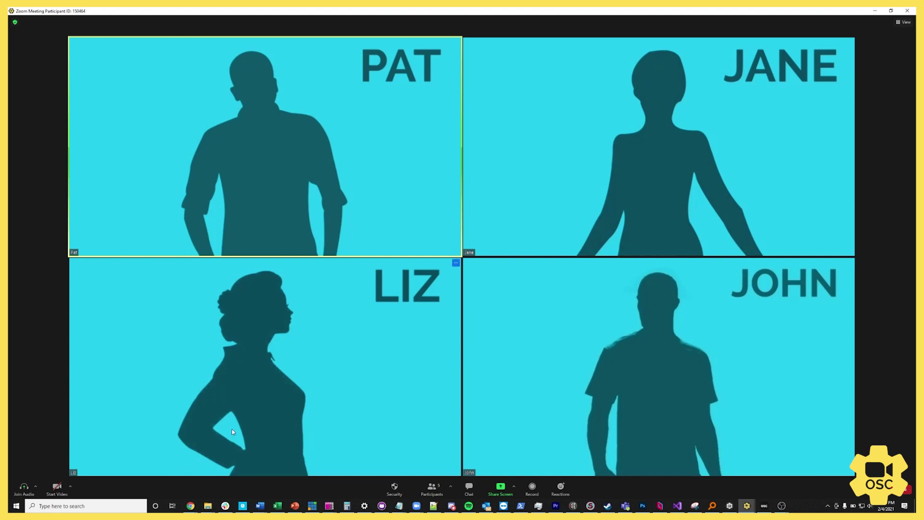
Step: Switch back to the Companion admin page, close the existing emulator page, and reopen the emulator
{"action": "left_click", "coordinate": [190, 506]}
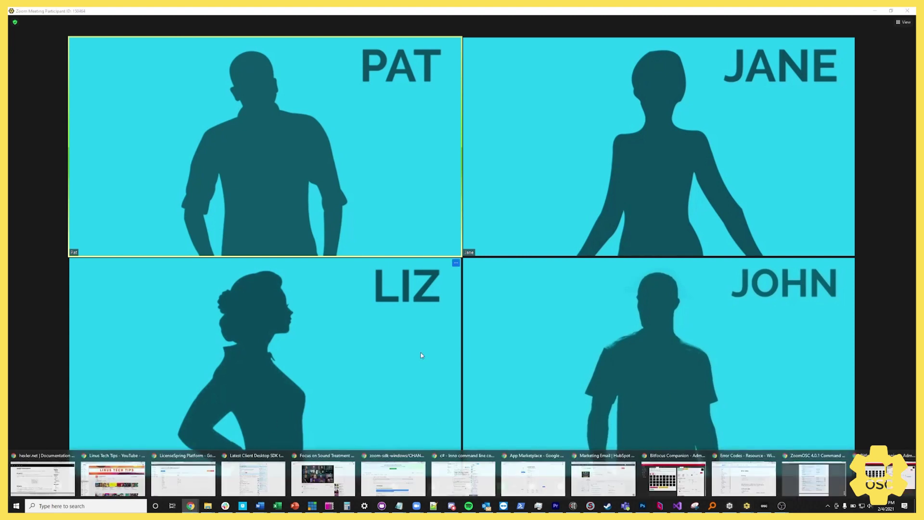
{"action": "left_click", "coordinate": [693, 440]}
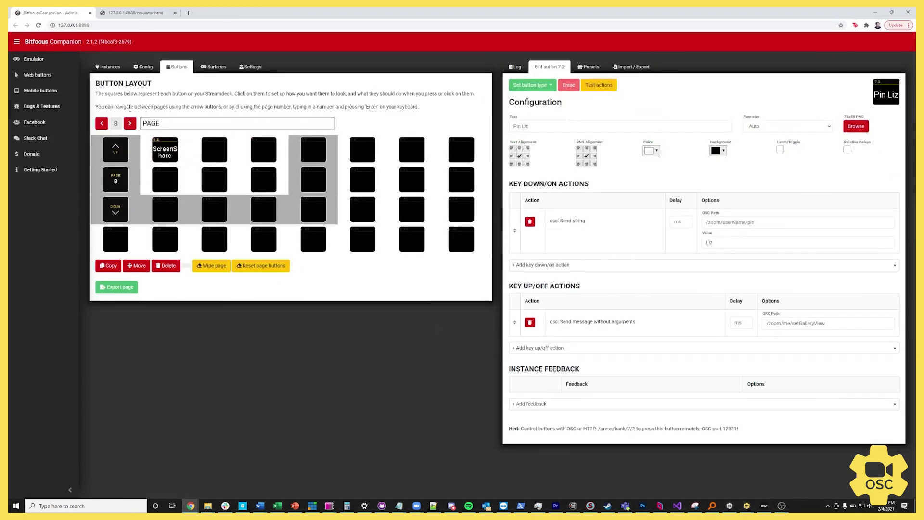
{"action": "left_click", "coordinate": [163, 13]}
{"action": "left_click", "coordinate": [174, 13]}
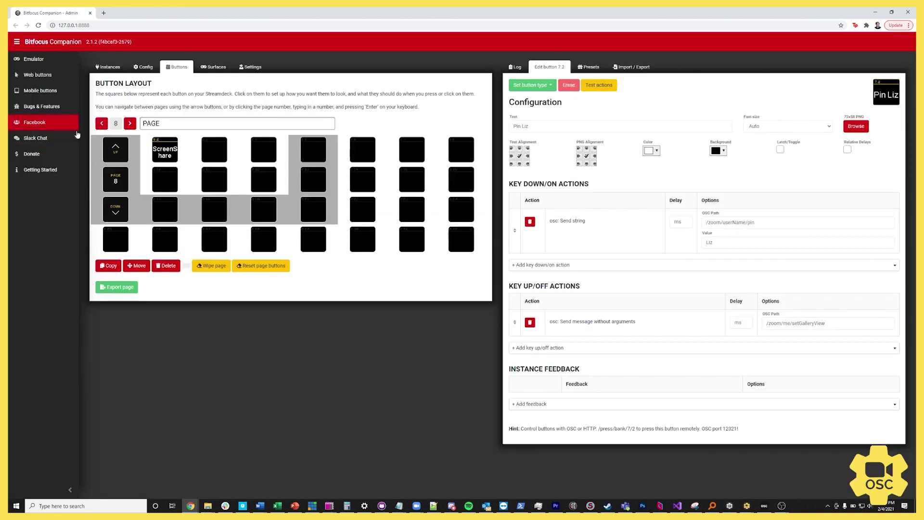
{"action": "left_click", "coordinate": [39, 61]}
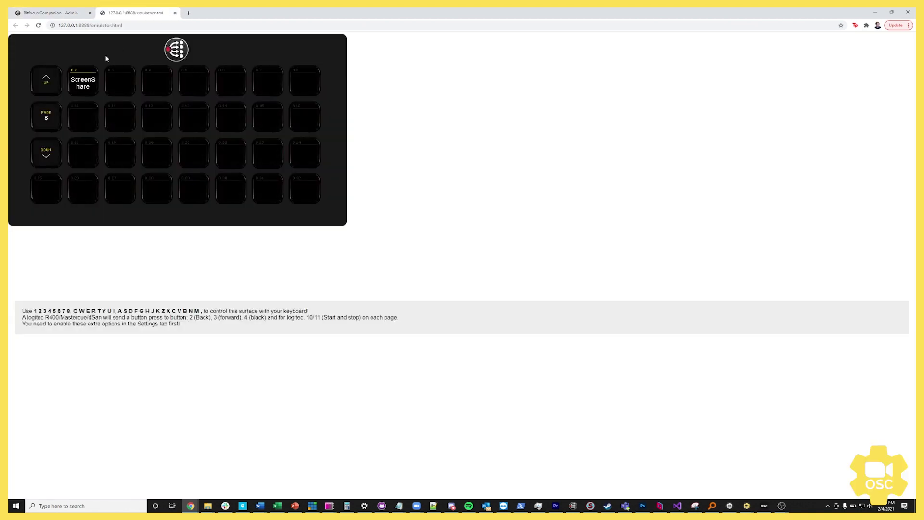
Step: Restore the emulator window from full screen and shrink its width and height to fit the button grid
{"action": "double_click", "coordinate": [286, 13]}
{"action": "left_click_drag", "start_coordinate": [769, 212], "coordinate": [448, 214]}
{"action": "left_click_drag", "start_coordinate": [382, 371], "coordinate": [383, 331]}
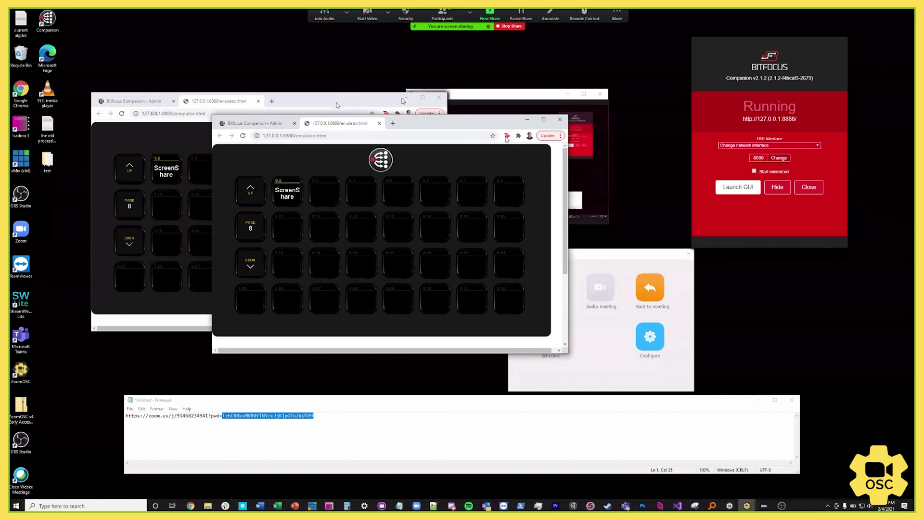
Step: Stop the Zoom screen share and reopen the ScreenShare button's configuration in Companion
{"action": "left_click", "coordinate": [509, 24]}
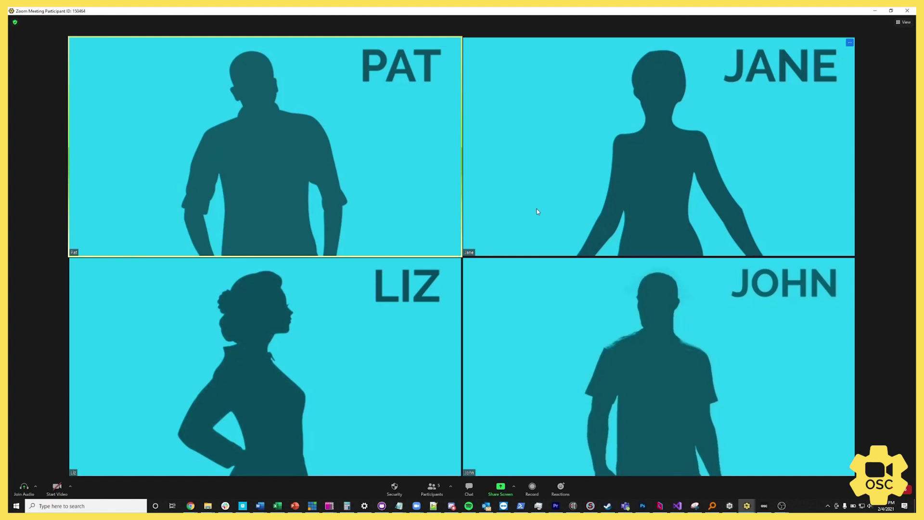
{"action": "mouse_move", "coordinate": [191, 504]}
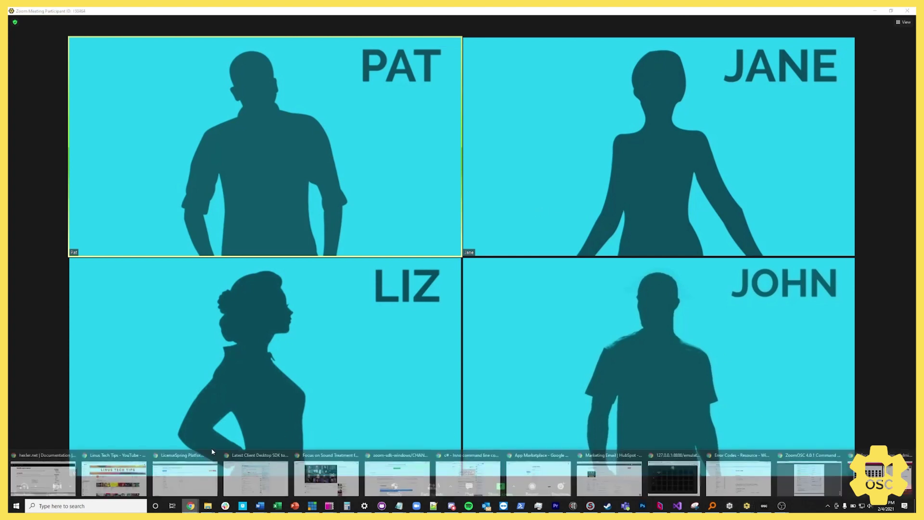
{"action": "left_click", "coordinate": [881, 477]}
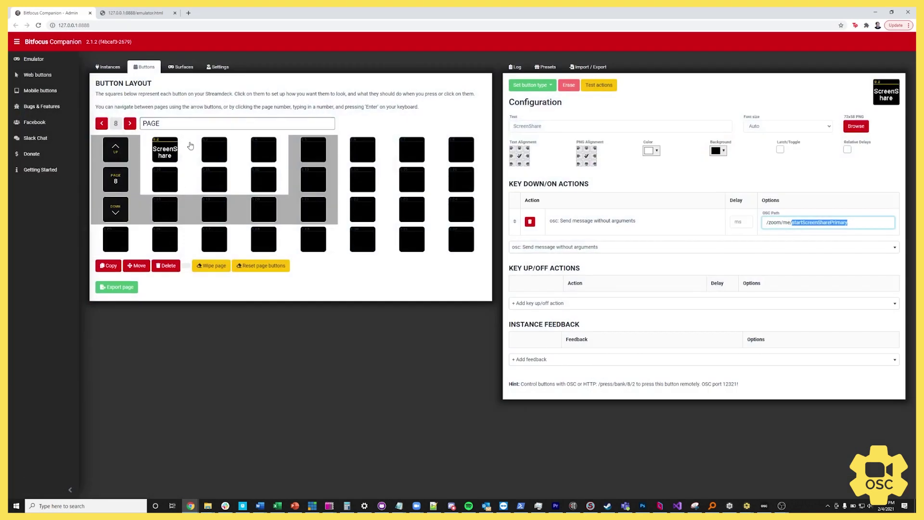
{"action": "left_click", "coordinate": [166, 152]}
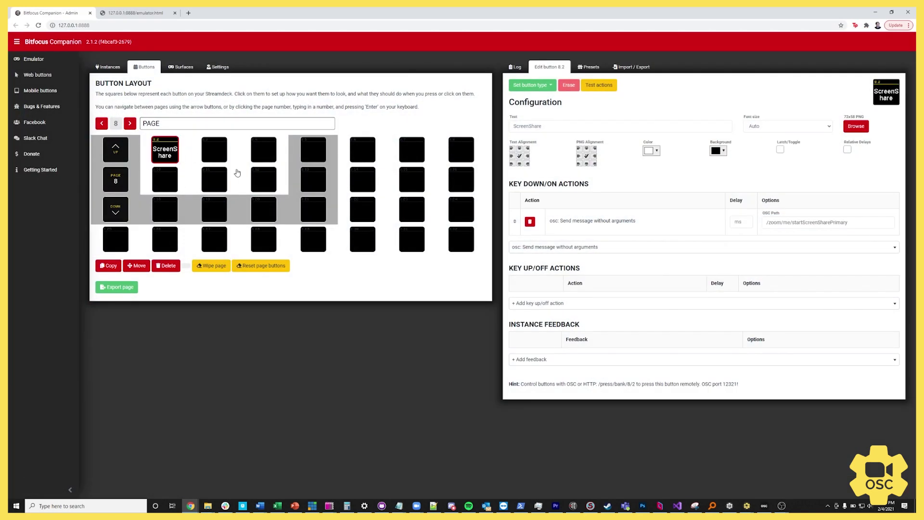
Step: Set a type for button 8.3 and add the key-down action "ZoomOSC: Send message without arguments" with path /zoom/me/stopShare
{"action": "left_click", "coordinate": [209, 157]}
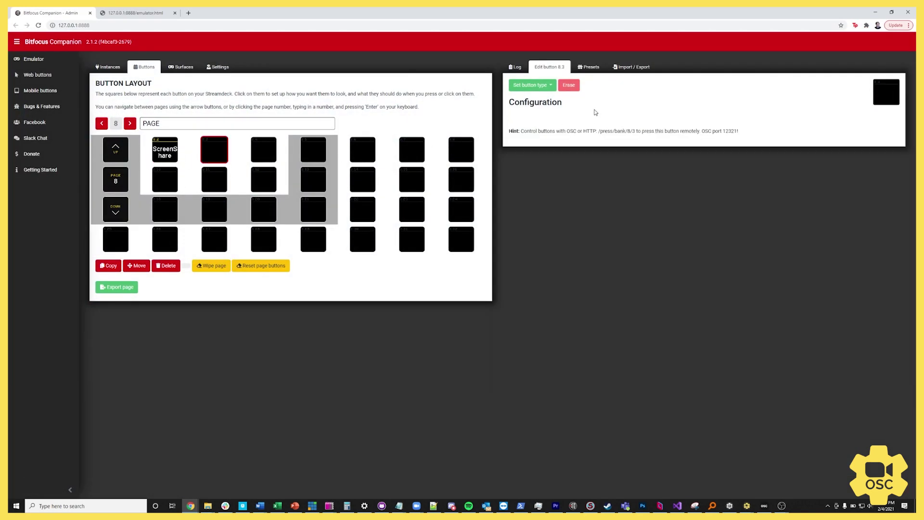
{"action": "left_click", "coordinate": [530, 85]}
{"action": "left_click", "coordinate": [537, 100]}
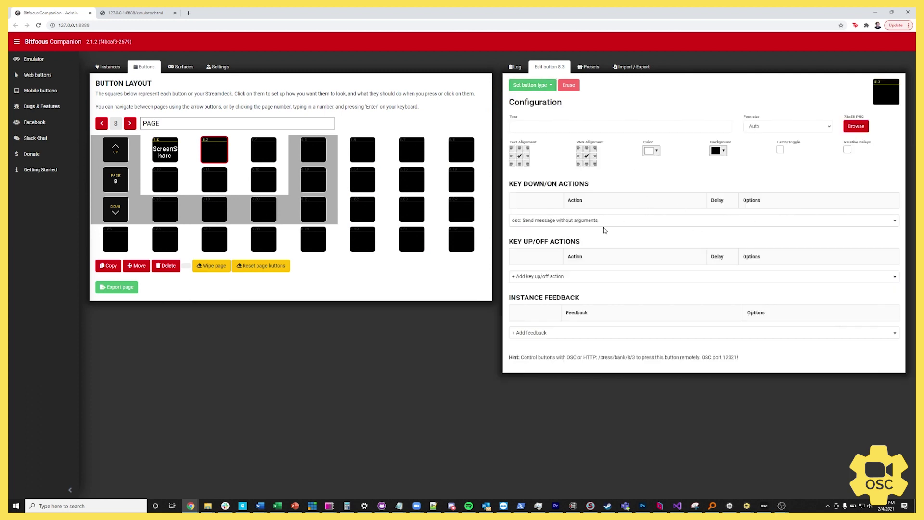
{"action": "left_click", "coordinate": [585, 223]}
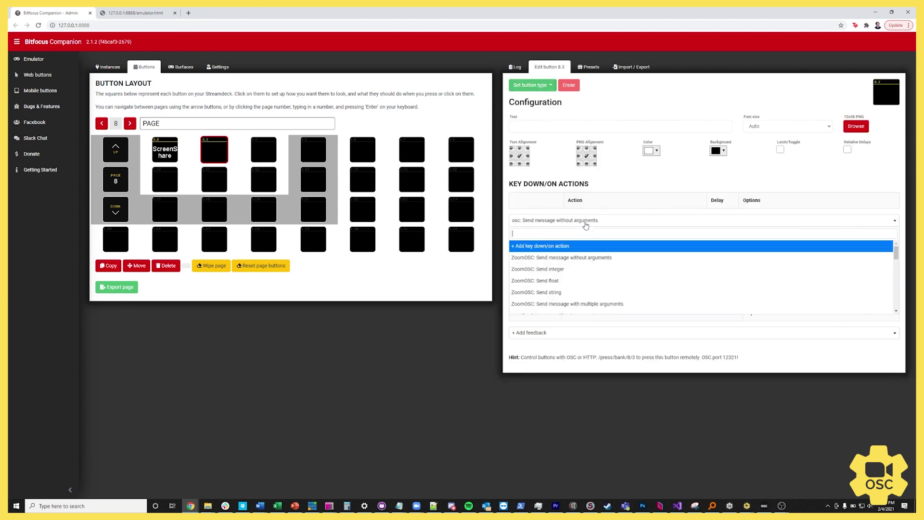
{"action": "left_click", "coordinate": [591, 258]}
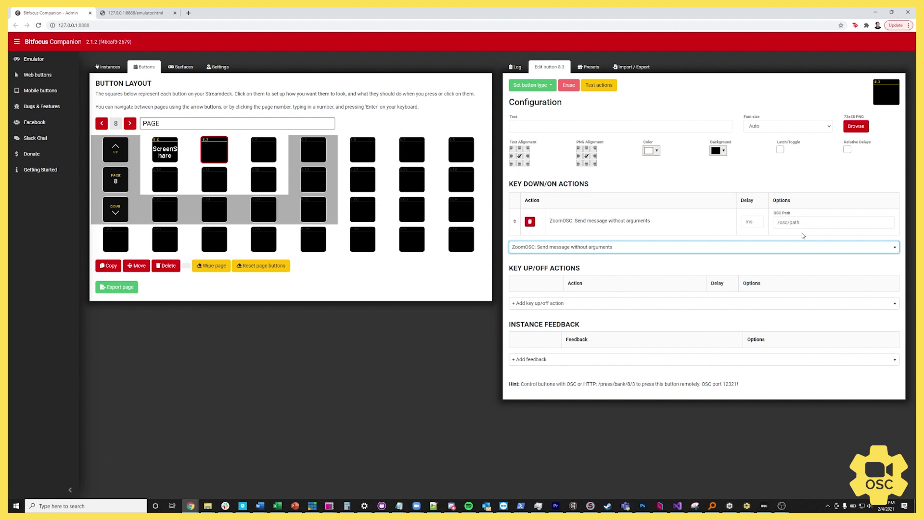
{"action": "left_click", "coordinate": [826, 224]}
{"action": "type", "text": "/zoom"}
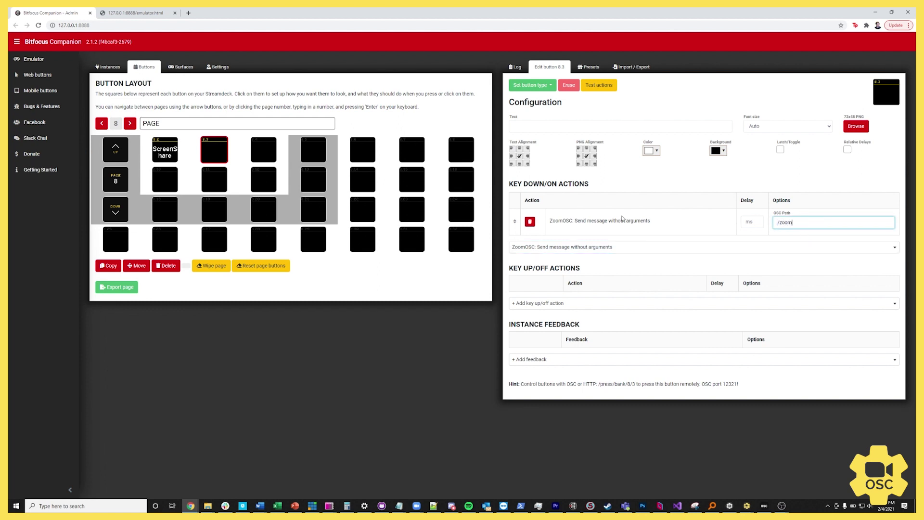
{"action": "type", "text": "/me/stopShare"}
{"action": "left_click", "coordinate": [696, 178]}
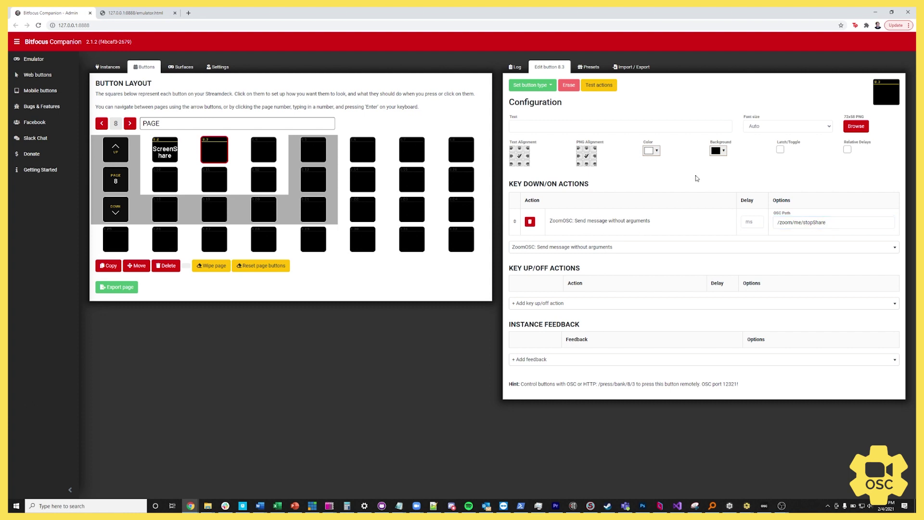
Step: Label button 8.3 StopShare
{"action": "left_click", "coordinate": [552, 126]}
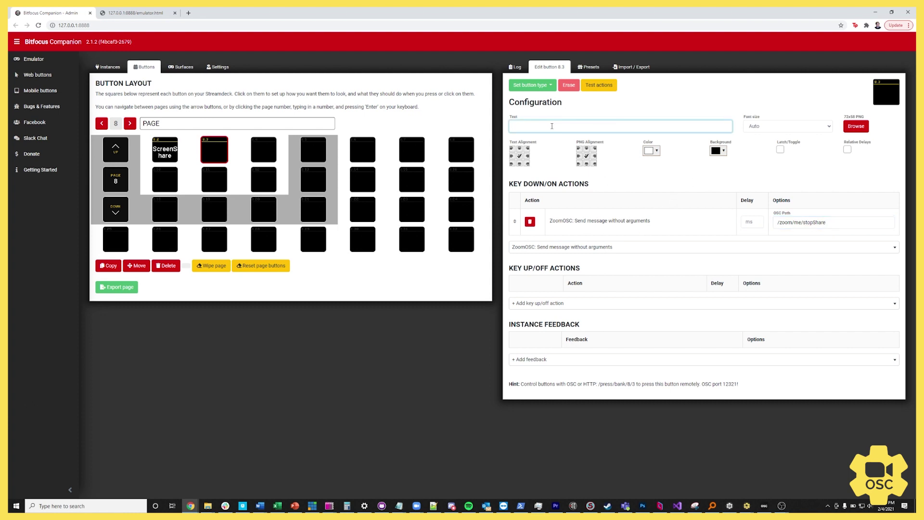
{"action": "type", "text": "StopShare"}
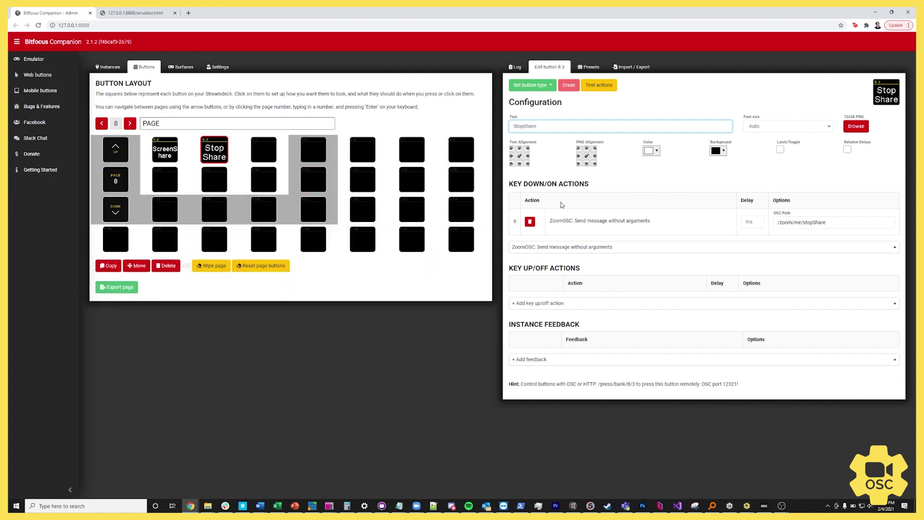
{"action": "left_click", "coordinate": [703, 109]}
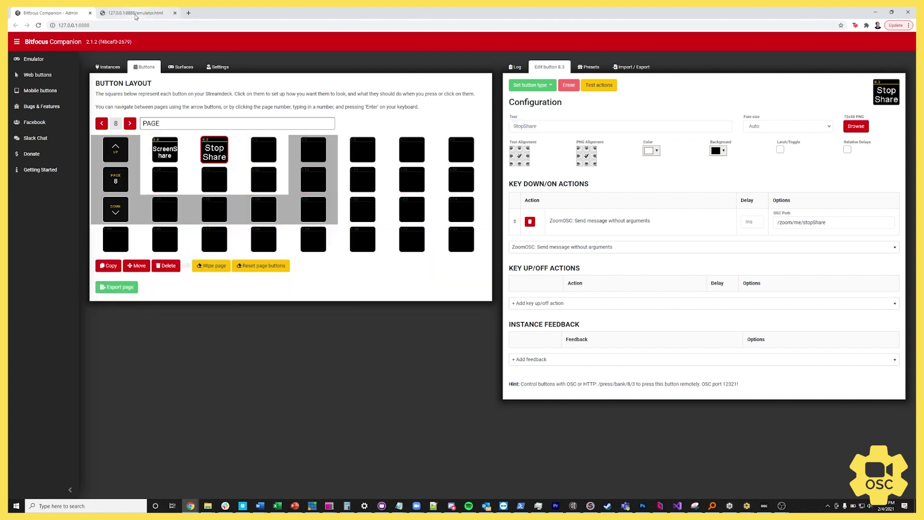
Step: Show the emulator in a smaller window over the Zoom meeting, narrowed to the width of the button grid
{"action": "left_click", "coordinate": [135, 15]}
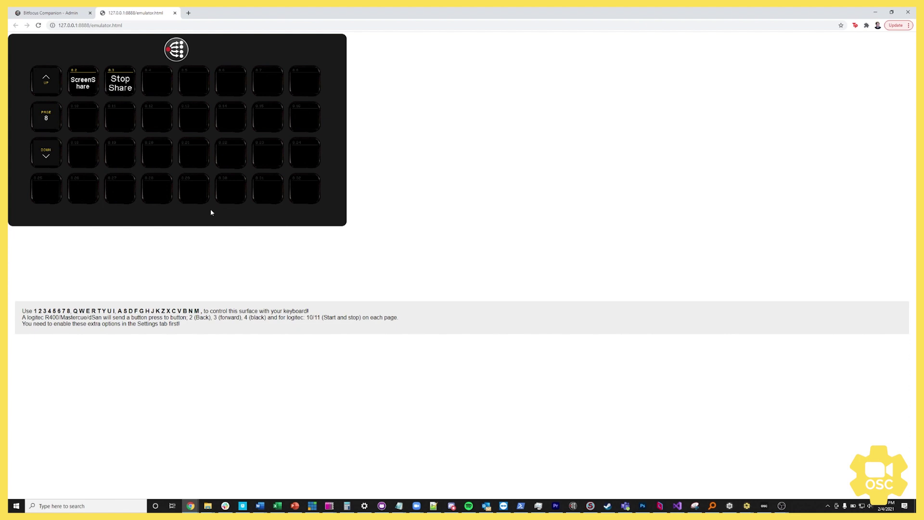
{"action": "double_click", "coordinate": [333, 19]}
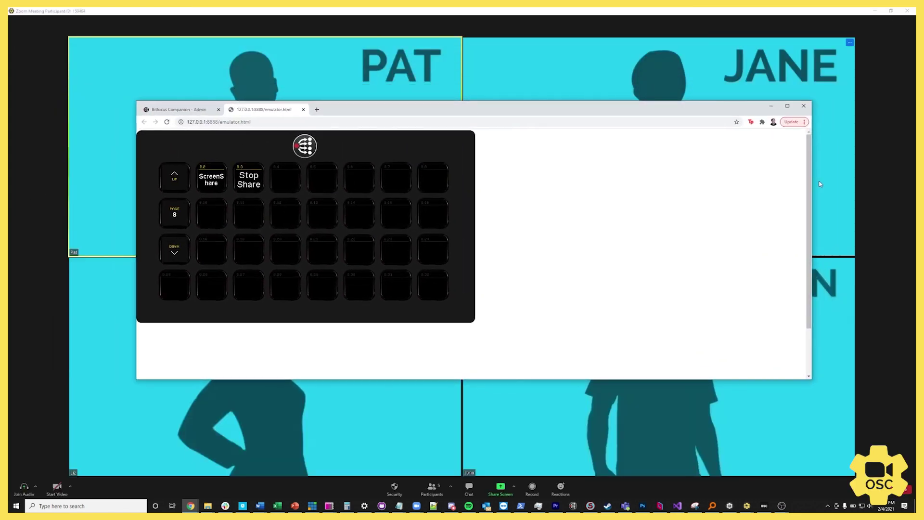
{"action": "left_click_drag", "start_coordinate": [820, 184], "coordinate": [489, 184]}
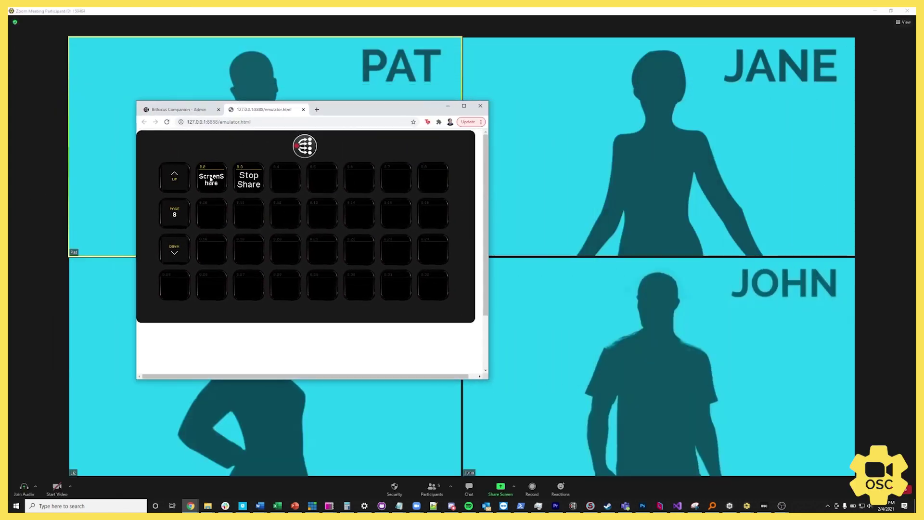
Step: Test the ScreenShare and StopShare buttons in the emulator, and return to Companion's button layout in a maximized window
{"action": "left_click", "coordinate": [211, 179]}
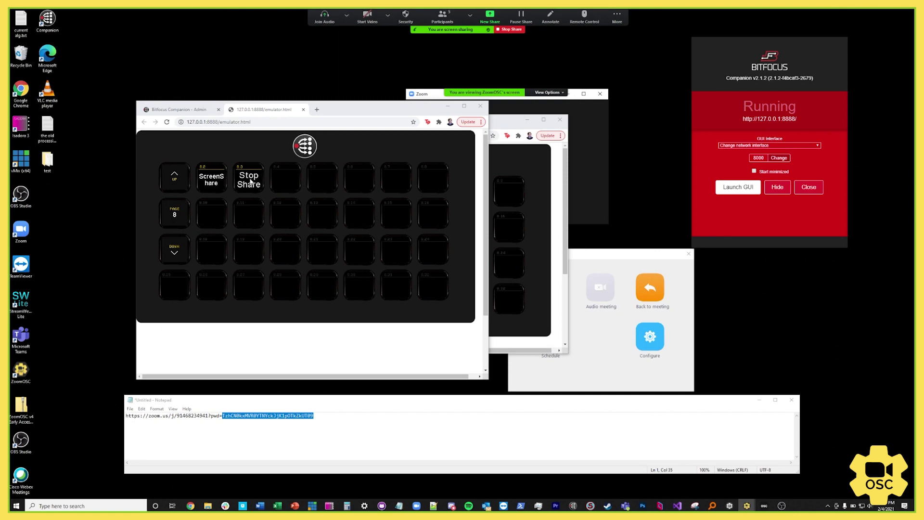
{"action": "left_click", "coordinate": [250, 182]}
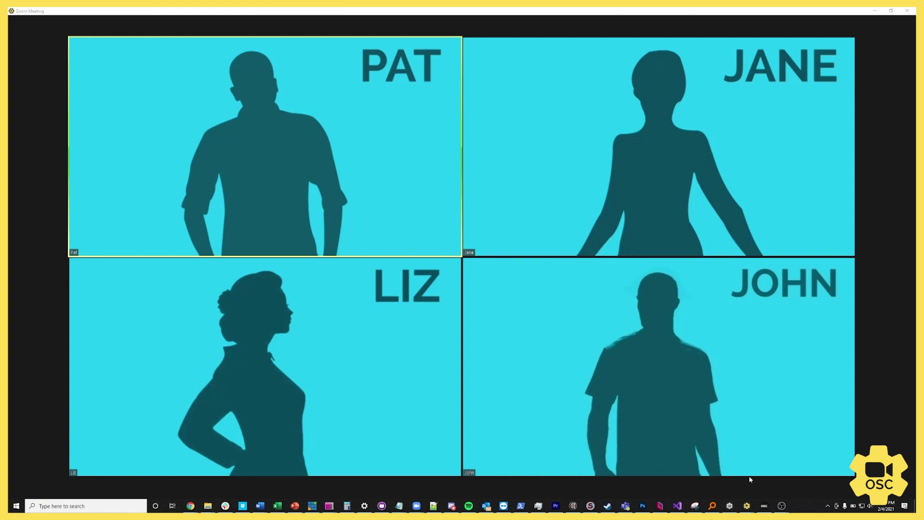
{"action": "left_click", "coordinate": [191, 505]}
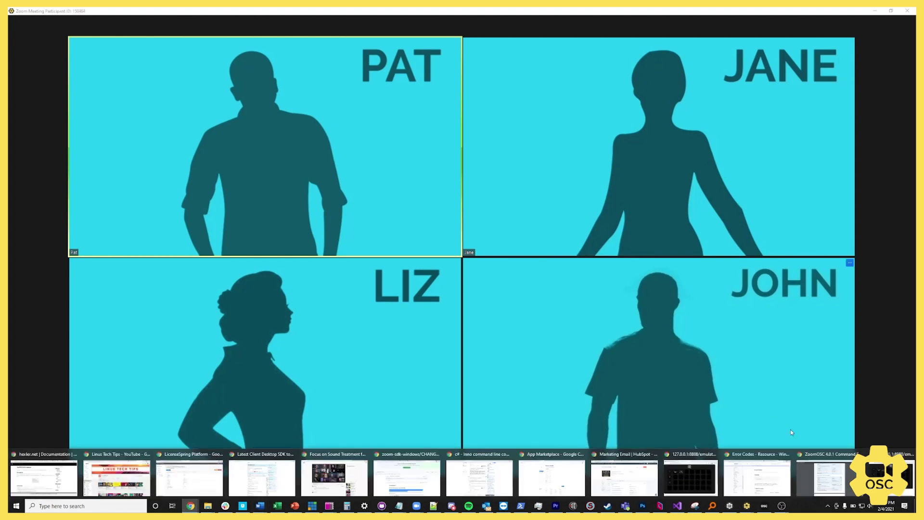
{"action": "left_click", "coordinate": [690, 477]}
{"action": "left_click", "coordinate": [194, 113]}
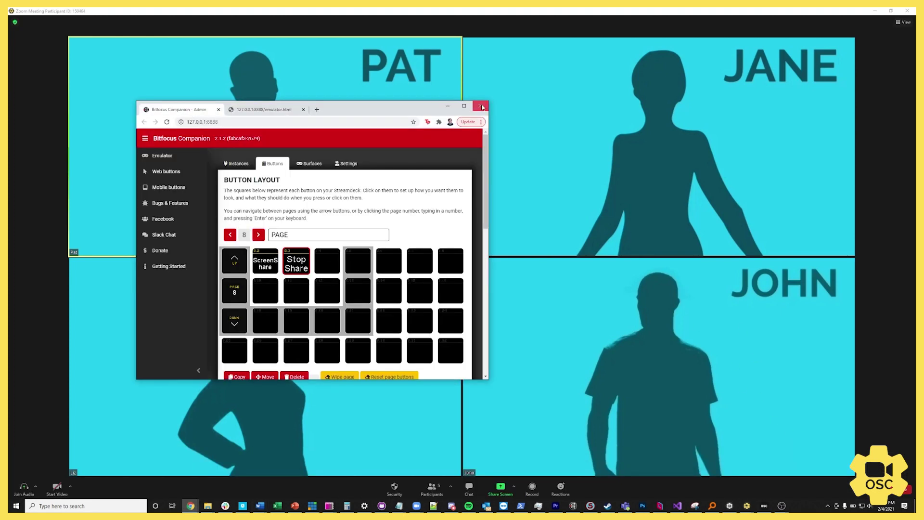
{"action": "left_click", "coordinate": [463, 106]}
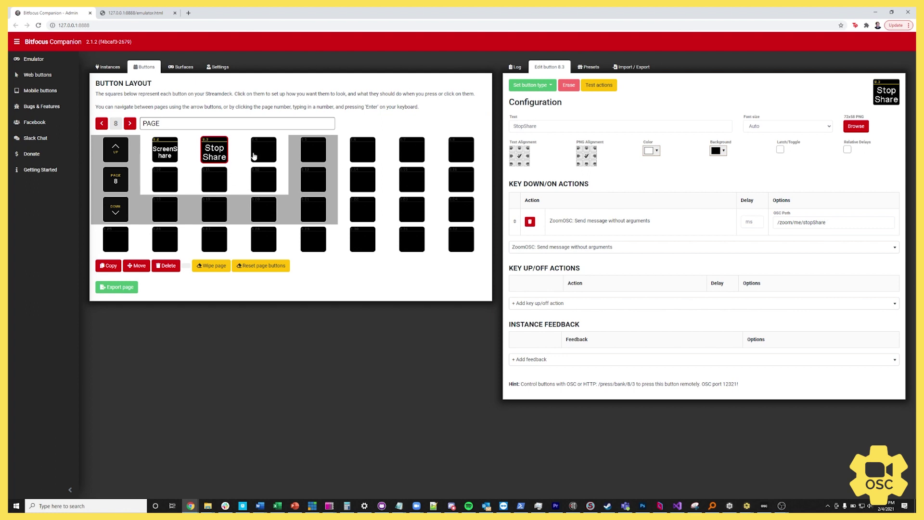
Step: Make button 8.10 a regular button and add the key-down action "ZoomOSC: Send message without arguments" with path /zoom/me/listScreens
{"action": "left_click", "coordinate": [162, 189]}
{"action": "left_click", "coordinate": [531, 87]}
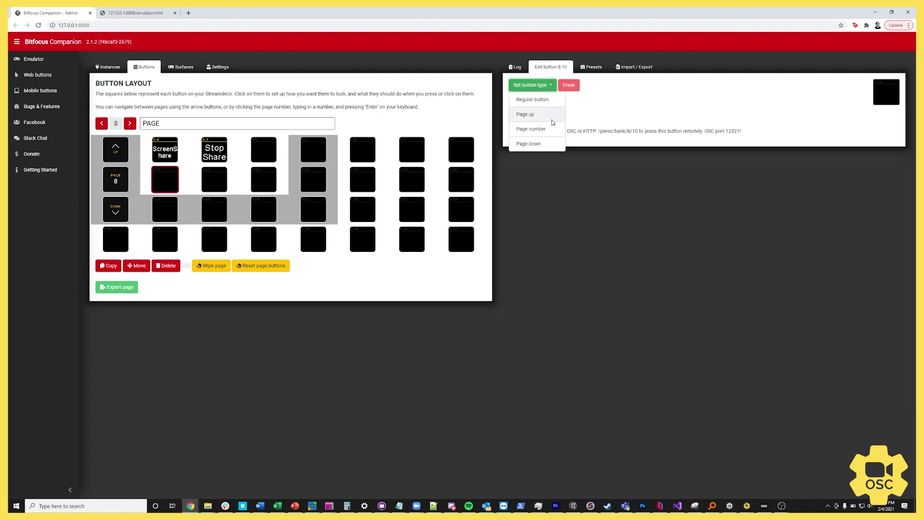
{"action": "left_click", "coordinate": [537, 108]}
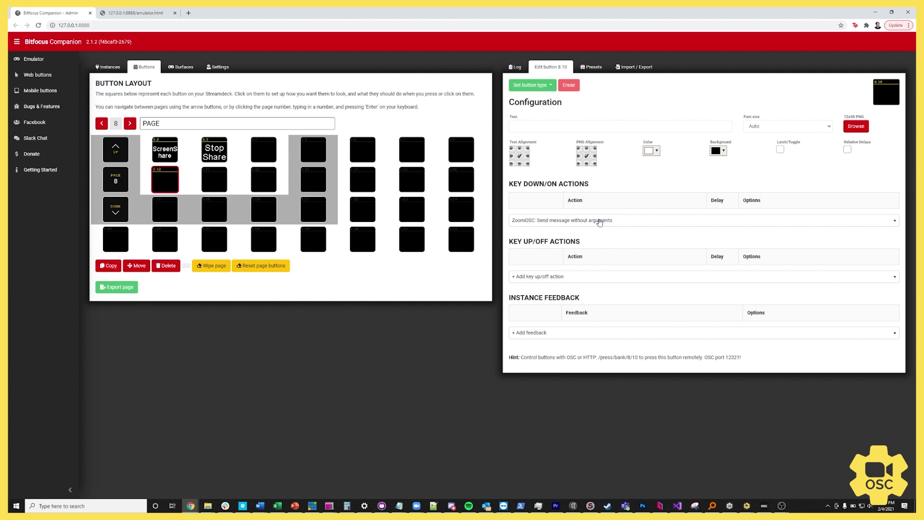
{"action": "left_click", "coordinate": [644, 225]}
{"action": "type", "text": "osc"}
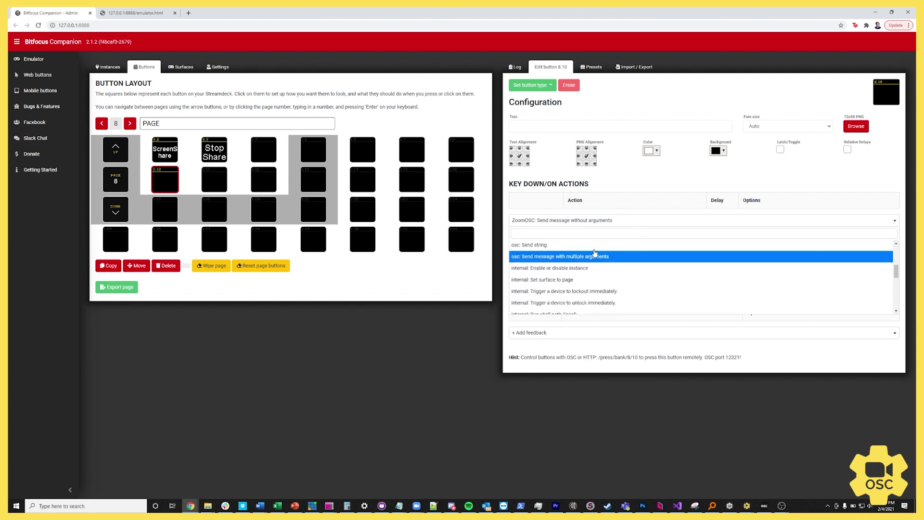
{"action": "key", "text": "BackSpace"}
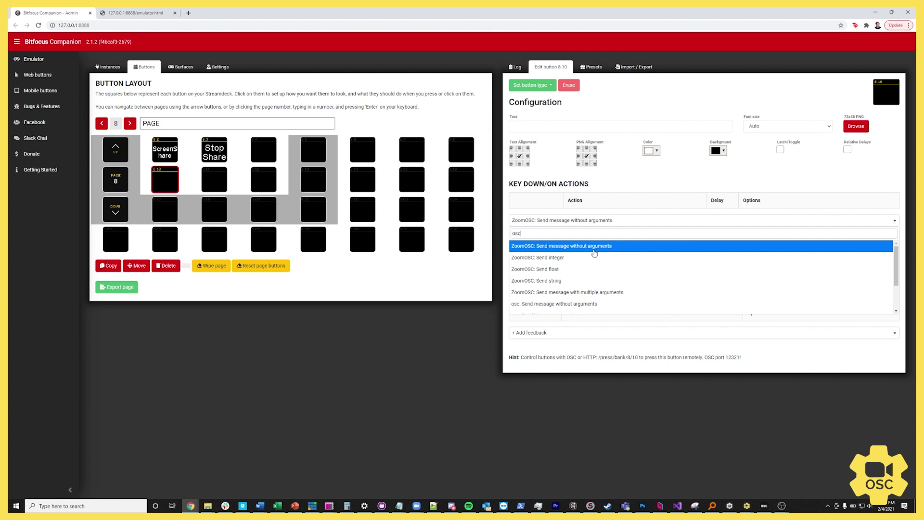
{"action": "left_click", "coordinate": [594, 253]}
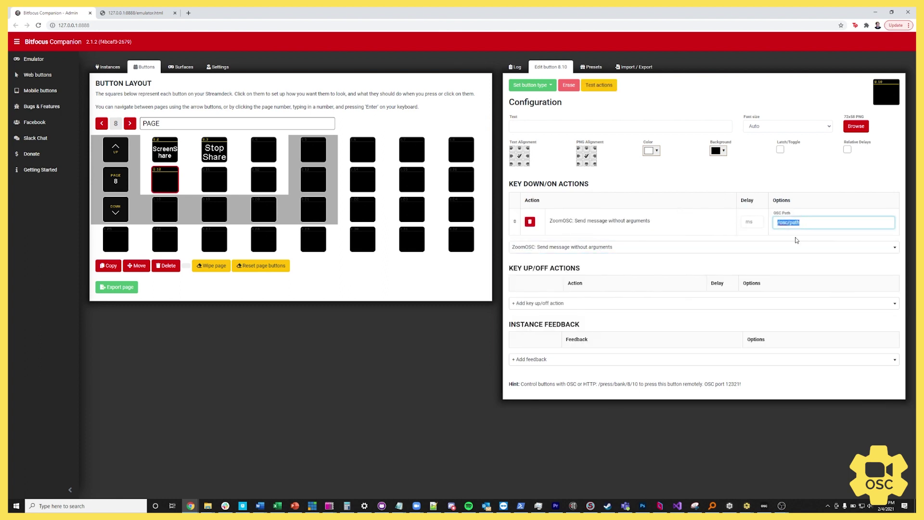
{"action": "type", "text": "/zoom/me/listScreens"}
Step: Label button 8.10 List
{"action": "left_click", "coordinate": [636, 177]}
{"action": "left_click", "coordinate": [537, 126]}
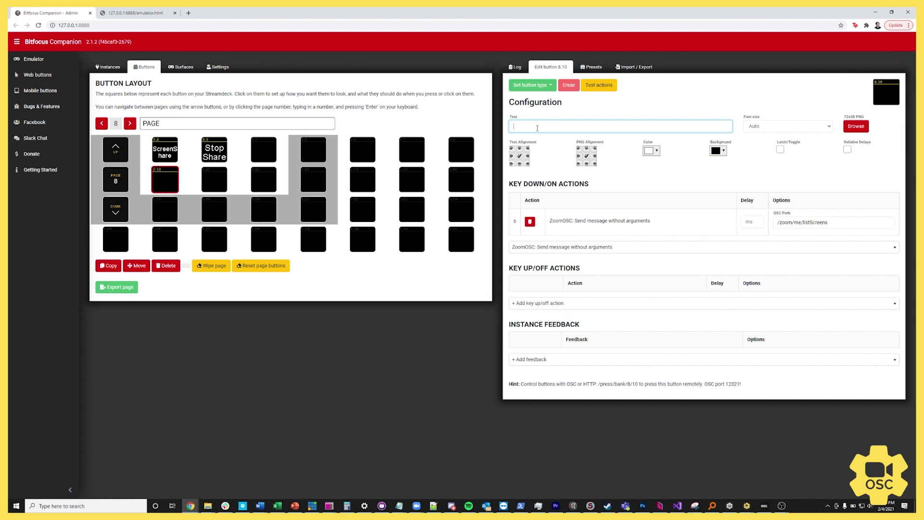
{"action": "type", "text": "List"}
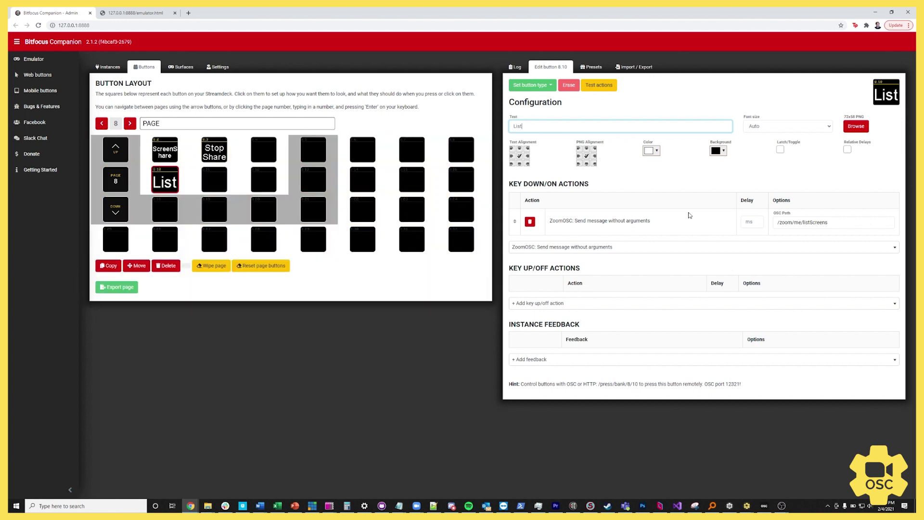
Step: Show the emulator in a smaller window alongside the ZoomOSC status log and trigger the List button
{"action": "left_click", "coordinate": [139, 13]}
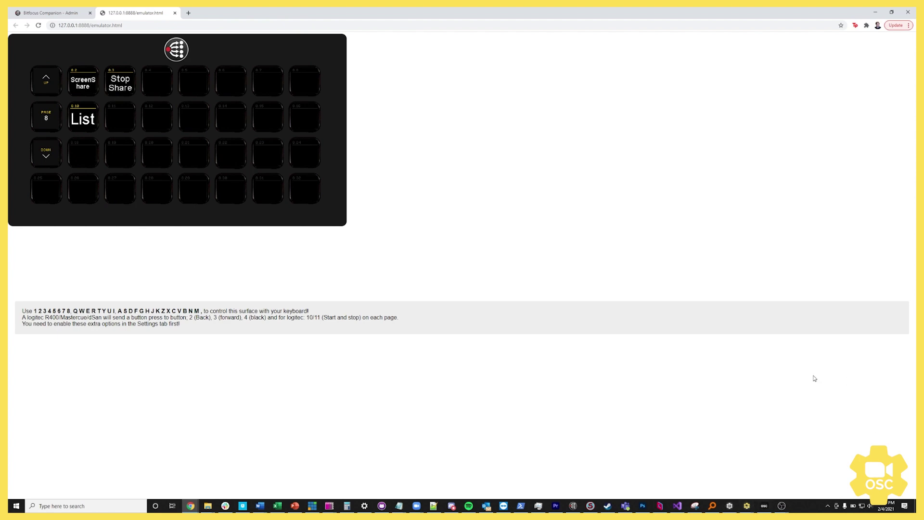
{"action": "left_click_drag", "start_coordinate": [916, 284], "coordinate": [438, 280]}
{"action": "left_click", "coordinate": [429, 280]}
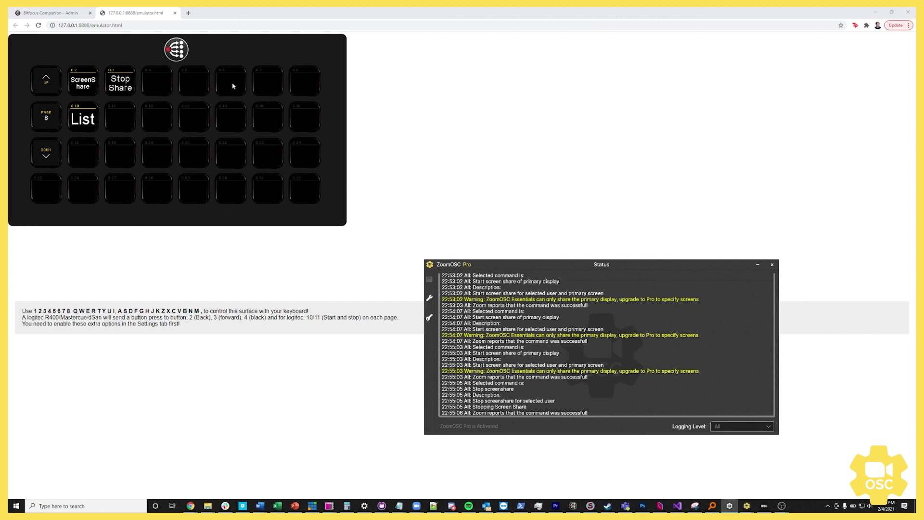
{"action": "left_click_drag", "start_coordinate": [332, 12], "coordinate": [235, 85]}
{"action": "left_click", "coordinate": [133, 188]}
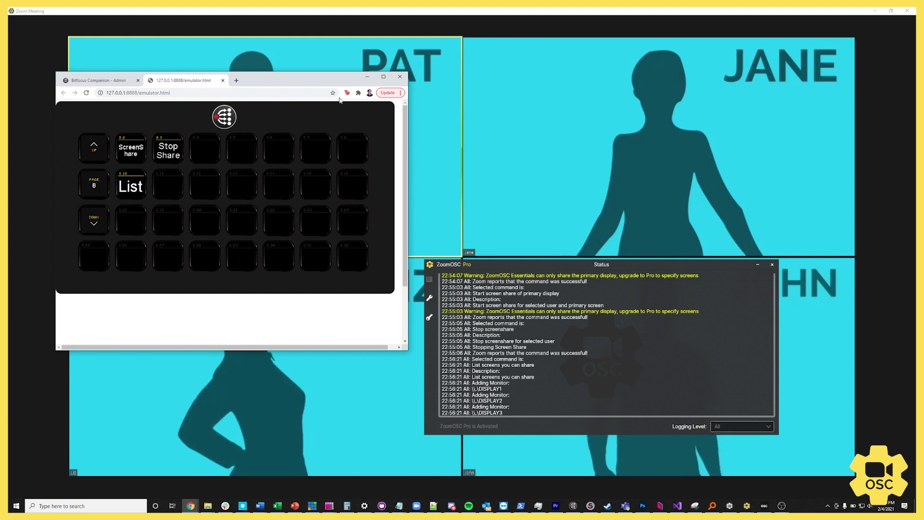
Step: Back in the Companion button layout, make 8.18 a regular button with key-down action "ZoomOSC: Send string" and path /zoom/me/startScreenShare
{"action": "left_click", "coordinate": [383, 77]}
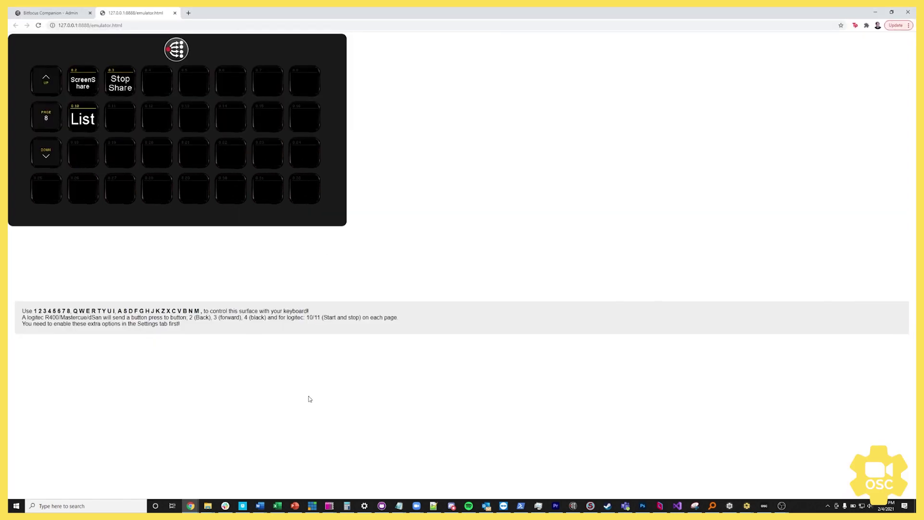
{"action": "left_click", "coordinate": [53, 13]}
{"action": "left_click", "coordinate": [168, 218]}
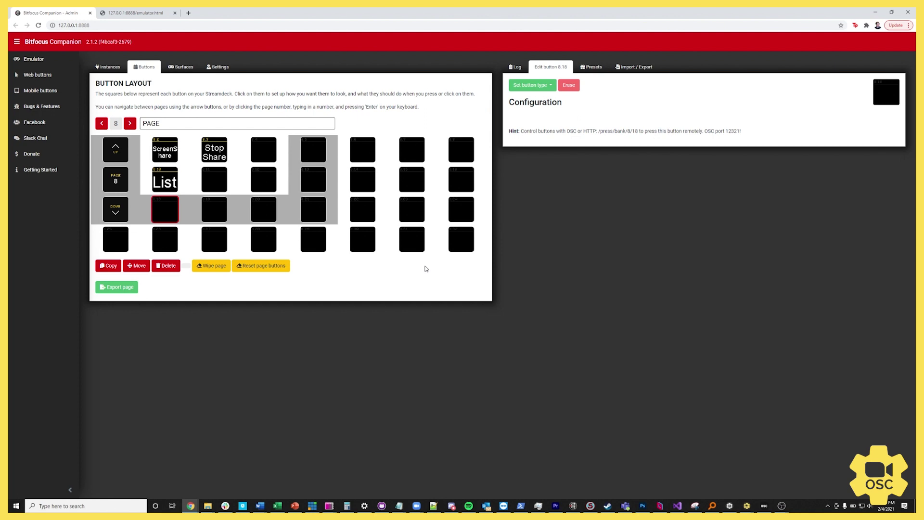
{"action": "left_click", "coordinate": [549, 87]}
{"action": "left_click", "coordinate": [545, 101]}
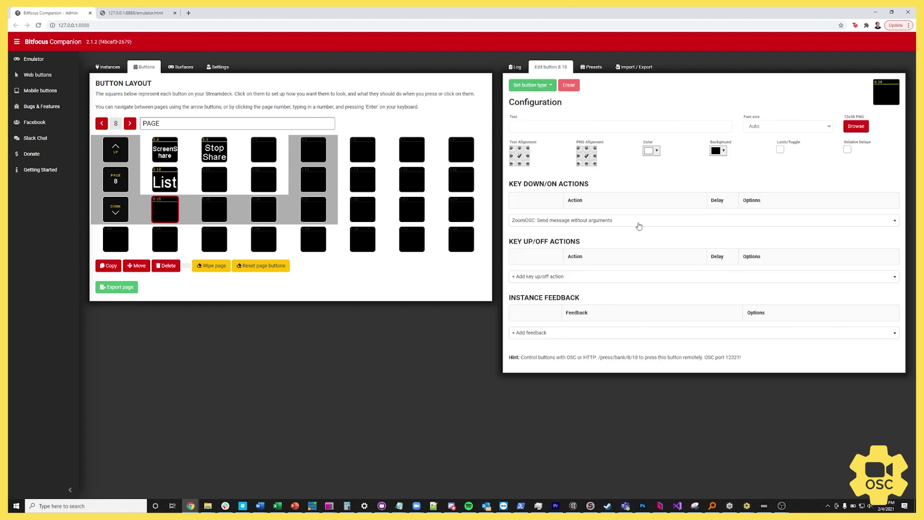
{"action": "left_click", "coordinate": [584, 221]}
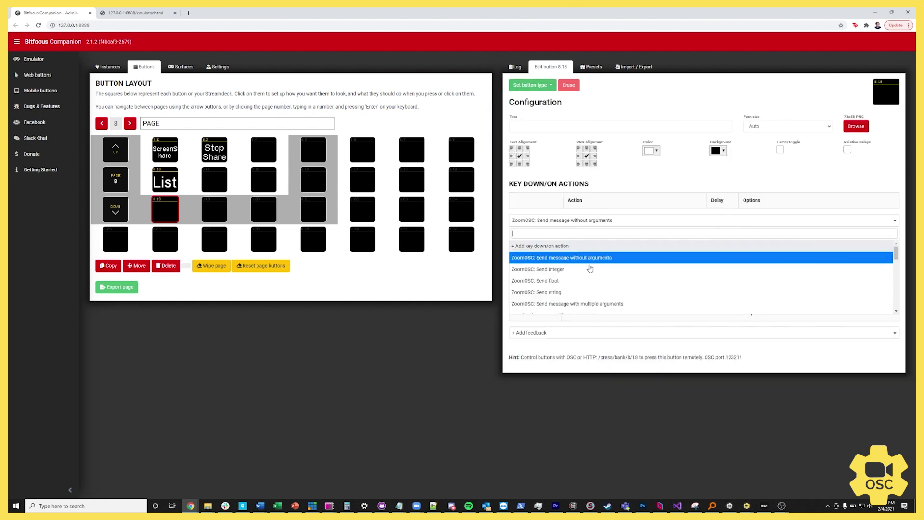
{"action": "left_click", "coordinate": [577, 292]}
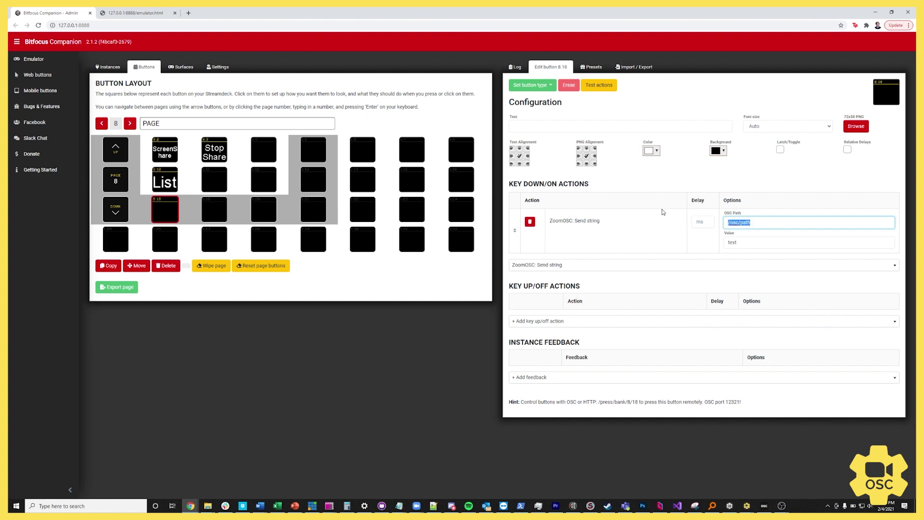
{"action": "type", "text": "/zoom/me/startSCreeenShare"}
{"action": "key", "text": "Tab"}
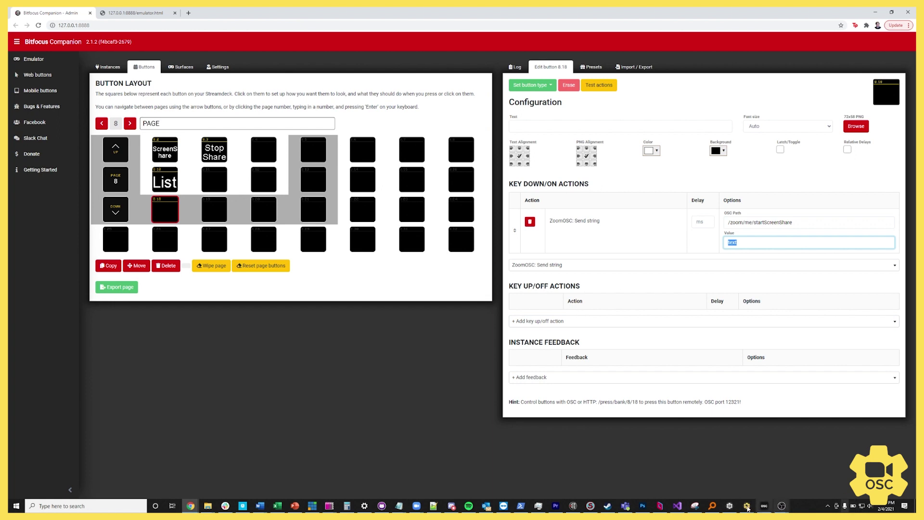
Step: Check the listed display names in the ZoomOSC log and set button 8.18's string value to \\.\DISPLAY1
{"action": "key", "text": "alt+Tab"}
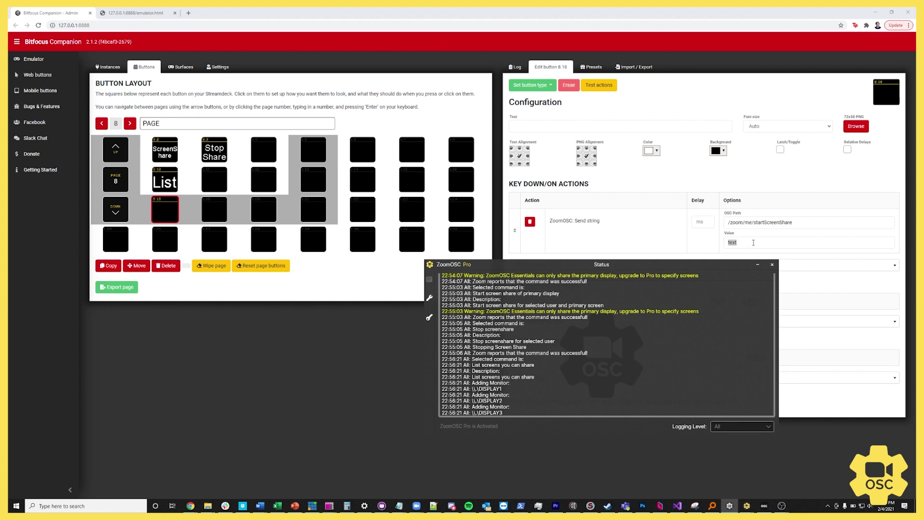
{"action": "key", "text": "alt+Tab"}
{"action": "type", "text": "\\"}
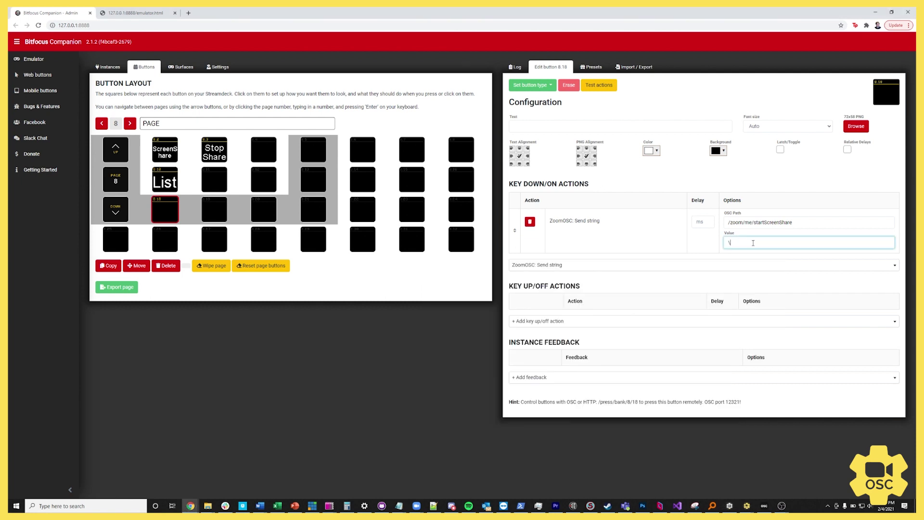
{"action": "type", "text": "\\.\\Displa"}
{"action": "type", "text": "ISPLAY1"}
Step: Label button 8.18 with the text 1
{"action": "left_click", "coordinate": [426, 343]}
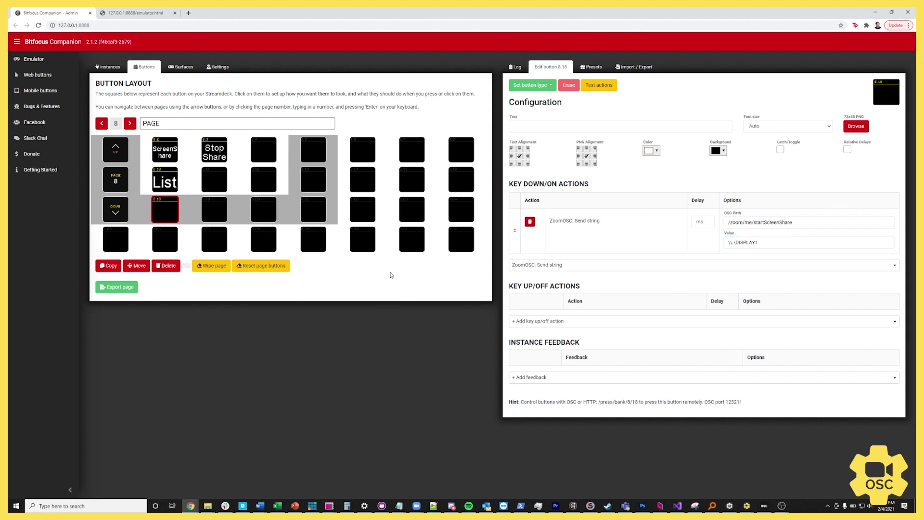
{"action": "left_click", "coordinate": [544, 125]}
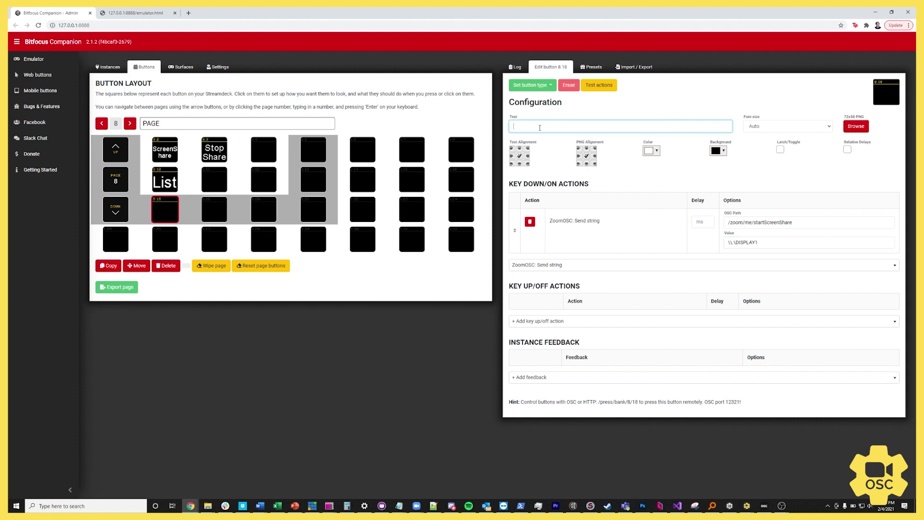
{"action": "type", "text": "1"}
Step: Show the emulator in a smaller window, start sharing with button 1 and end the share with StopShare
{"action": "left_click", "coordinate": [134, 13]}
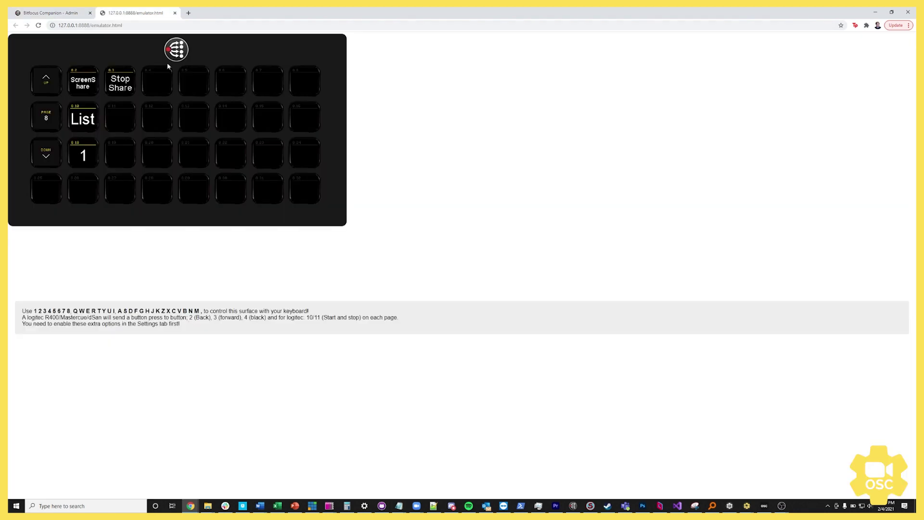
{"action": "double_click", "coordinate": [375, 14]}
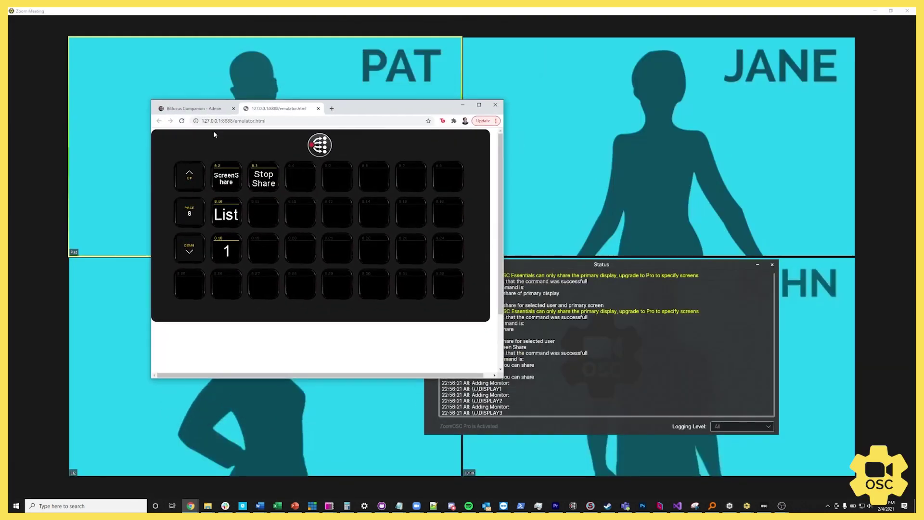
{"action": "left_click", "coordinate": [229, 255]}
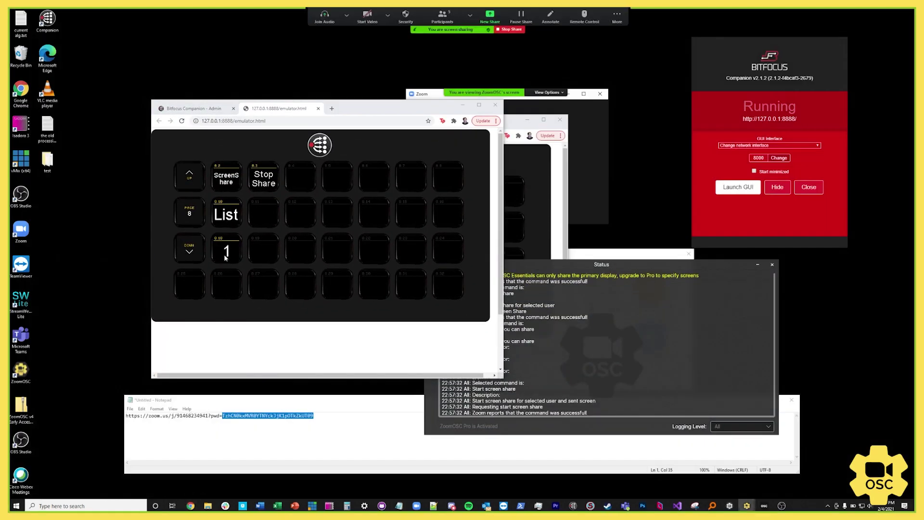
{"action": "left_click", "coordinate": [264, 179]}
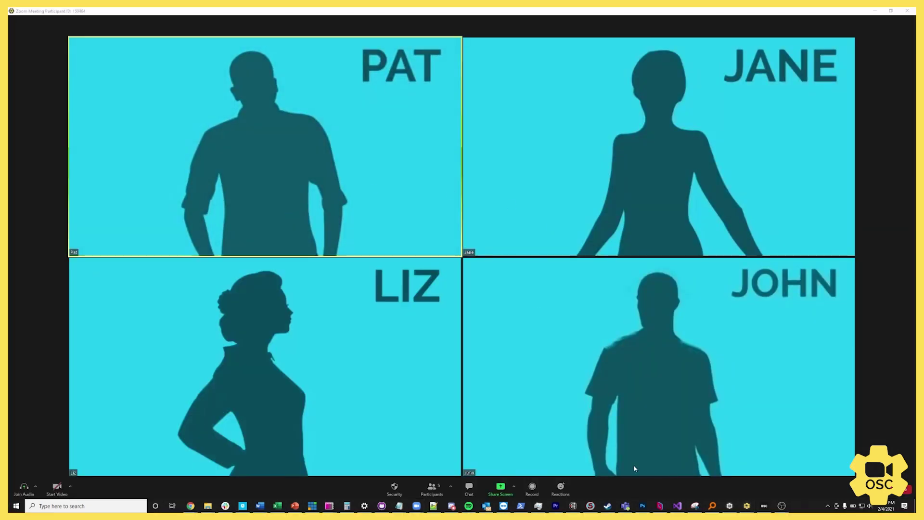
Step: Bring the emulator's browser window back and show Companion's button layout in it, maximized
{"action": "left_click", "coordinate": [190, 506]}
{"action": "left_click", "coordinate": [885, 476]}
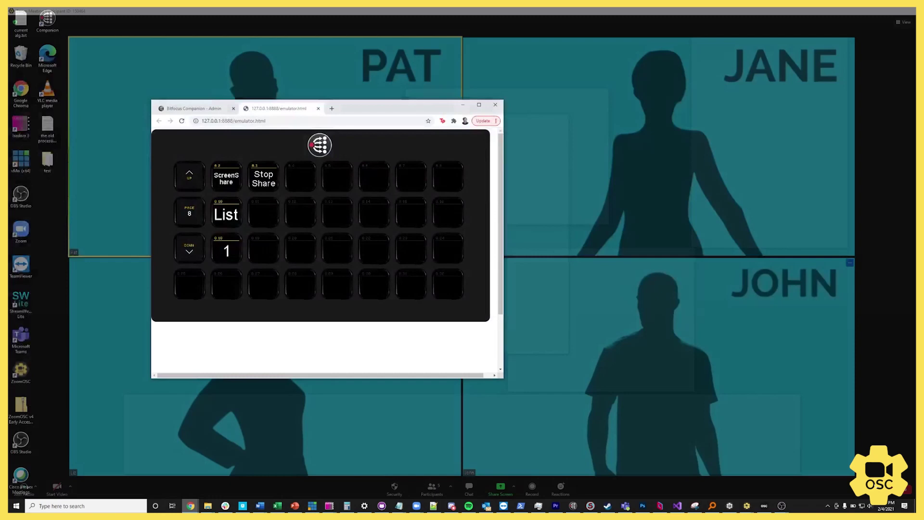
{"action": "left_click", "coordinate": [192, 108]}
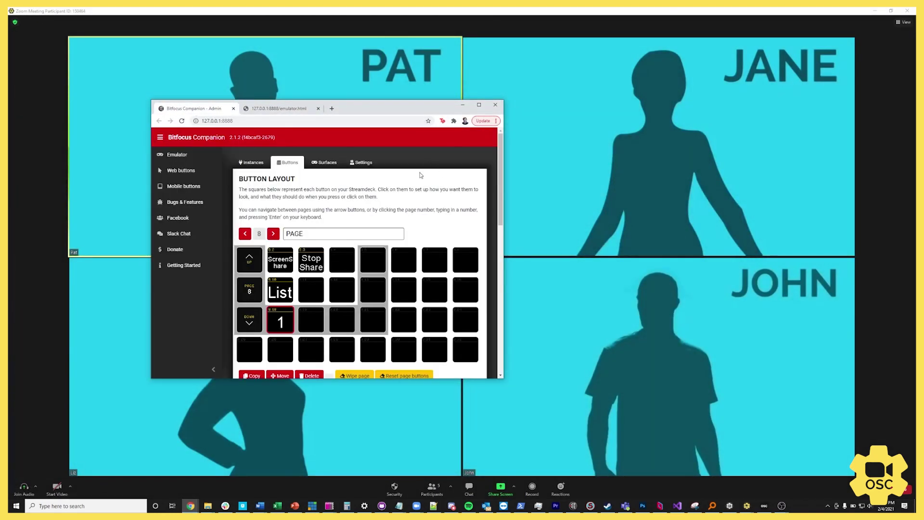
{"action": "left_click", "coordinate": [479, 104]}
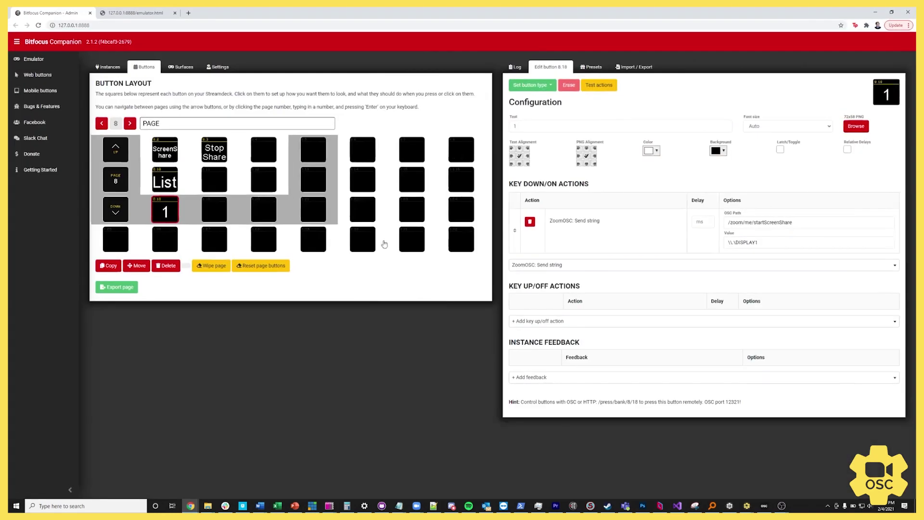
Step: Copy button 8.18 to the two empty slots beside it, 8.19 and 8.20, and open the configuration of 8.19
{"action": "left_click", "coordinate": [109, 266]}
{"action": "left_click", "coordinate": [214, 210]}
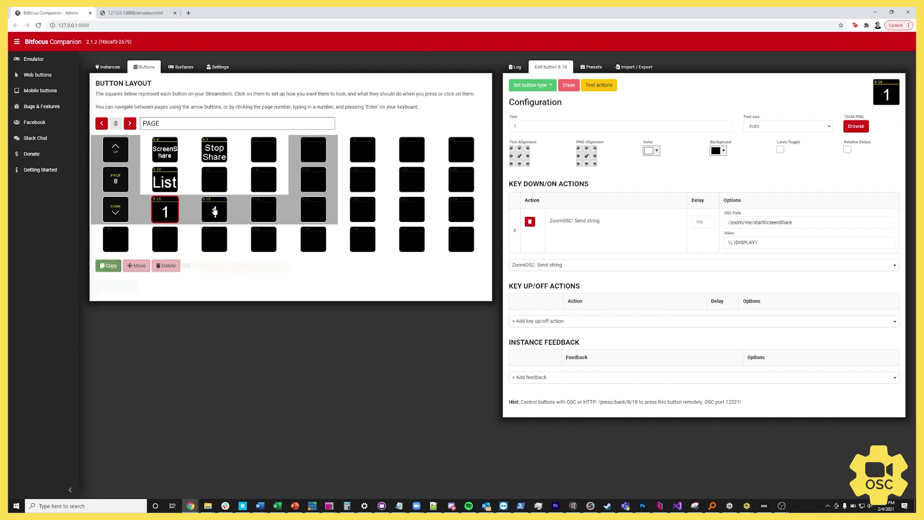
{"action": "left_click", "coordinate": [109, 265]}
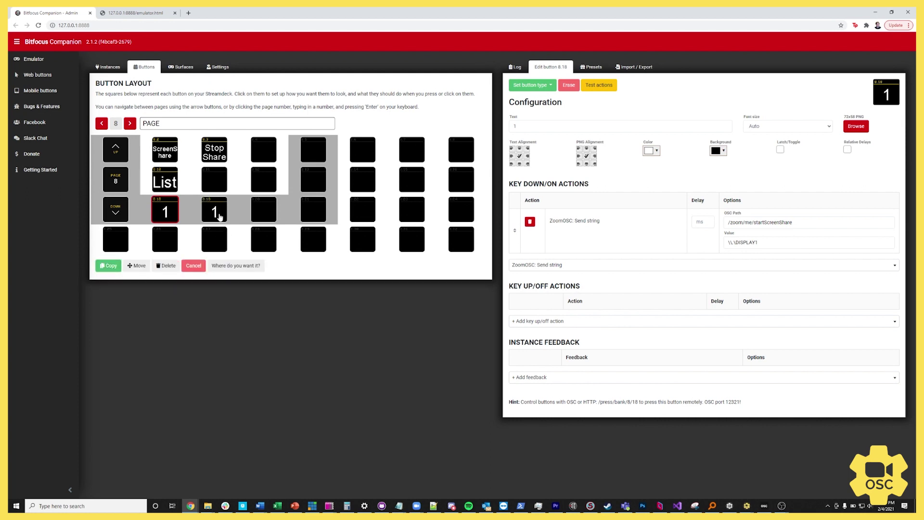
{"action": "left_click", "coordinate": [264, 210]}
{"action": "left_click", "coordinate": [218, 211]}
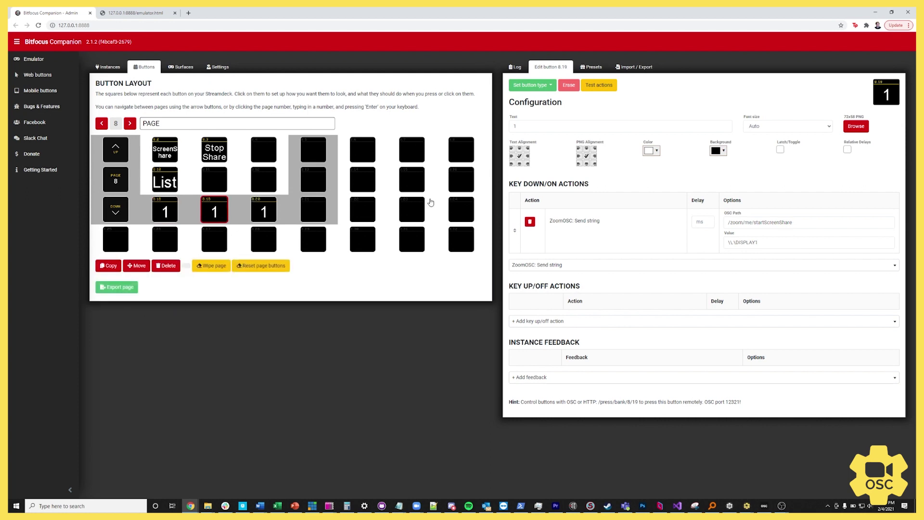
Step: Label button 8.19 with the text 2 and button 8.20 with the text 3
{"action": "double_click", "coordinate": [536, 127]}
{"action": "type", "text": "2"}
{"action": "left_click", "coordinate": [264, 211]}
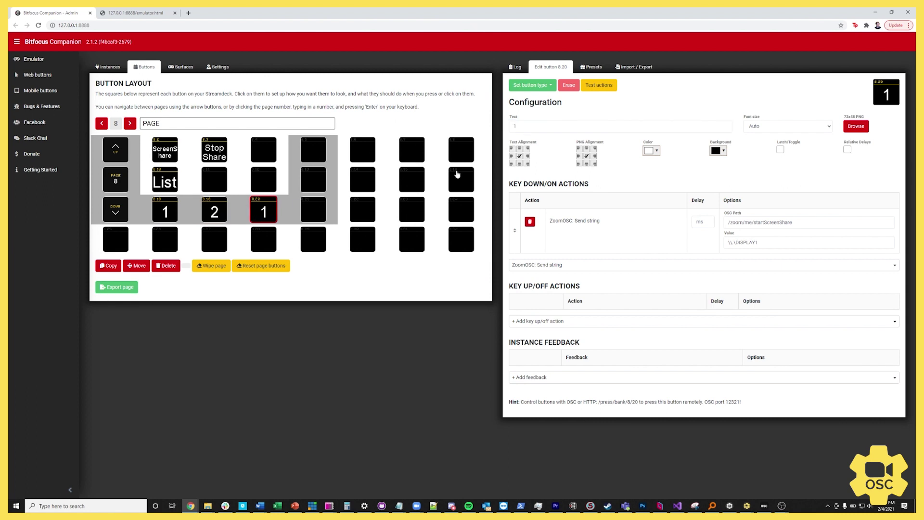
{"action": "double_click", "coordinate": [559, 125]}
{"action": "type", "text": "3"}
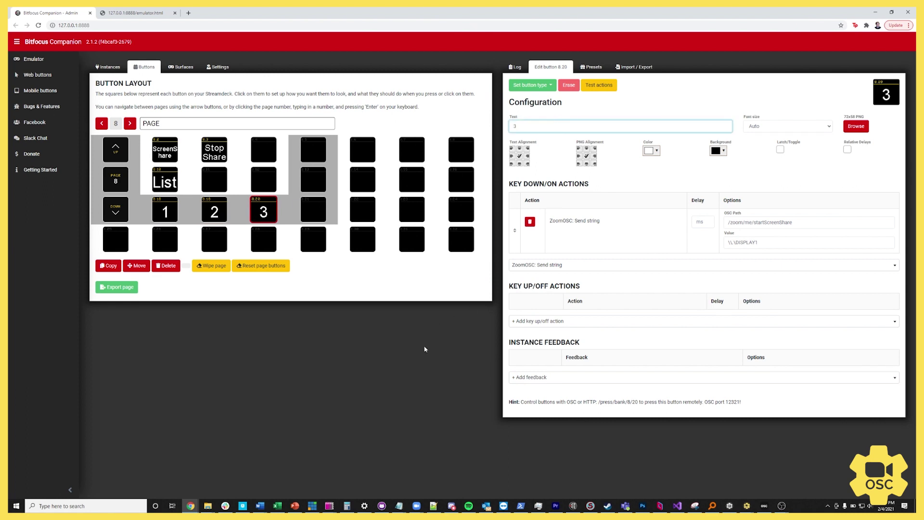
{"action": "left_click", "coordinate": [435, 351]}
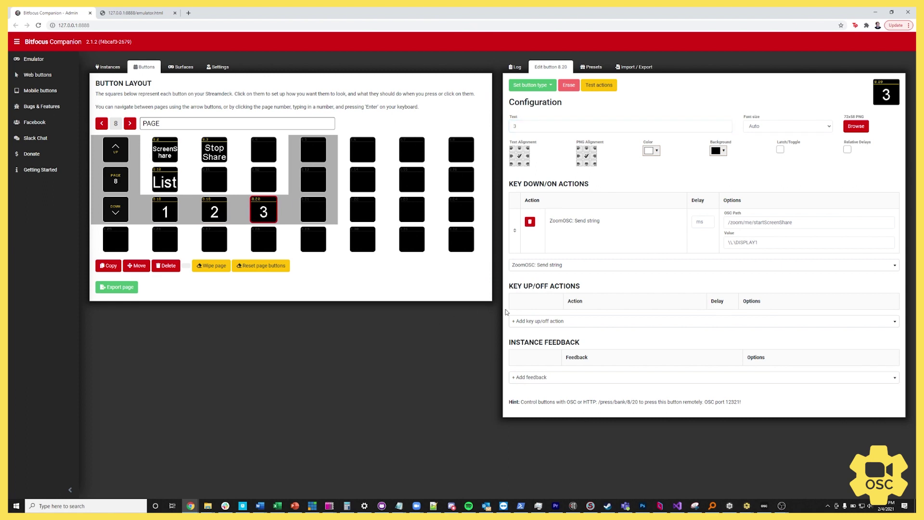
Step: Set the startScreenShare value to \\.\DISPLAY2 on button 8.19 and to \\.\DISPLAY3 on button 8.20
{"action": "left_click", "coordinate": [210, 212]}
{"action": "left_click", "coordinate": [787, 242]}
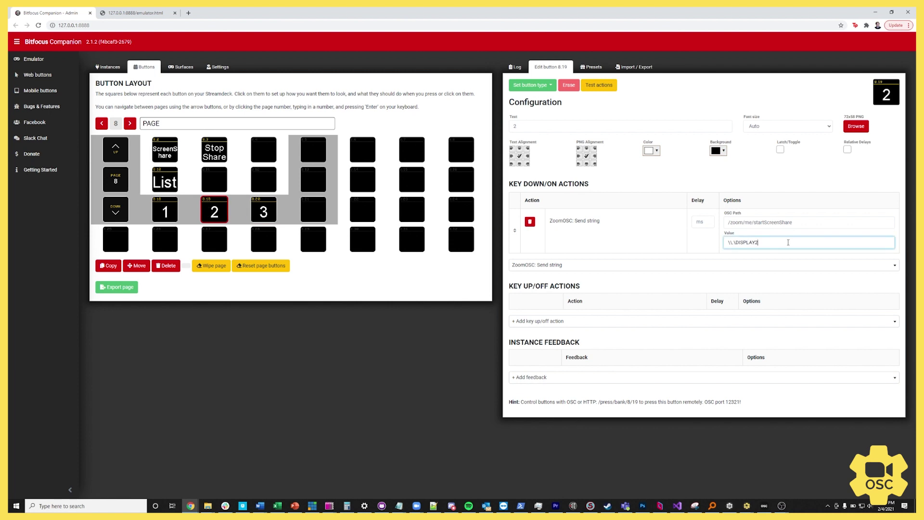
{"action": "left_click", "coordinate": [263, 212]}
{"action": "left_click", "coordinate": [763, 243]}
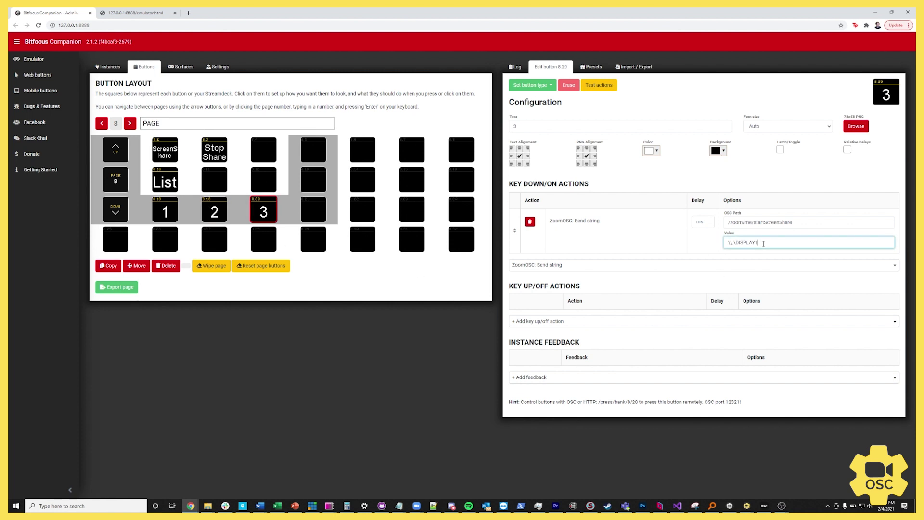
{"action": "key", "text": "BackSpace"}
{"action": "type", "text": "3"}
{"action": "left_click", "coordinate": [301, 443]}
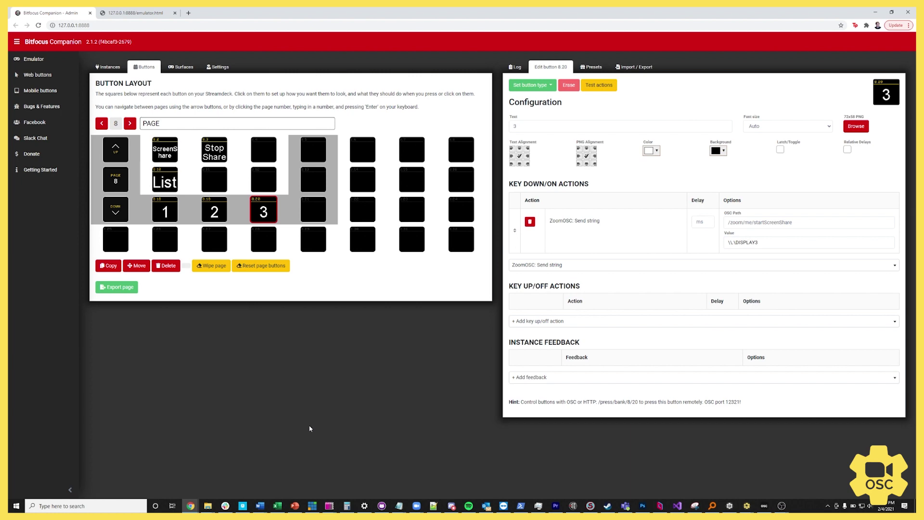
Step: Show the emulator in a smaller window, share the first display with button 1 and move the emulator window clear
{"action": "left_click", "coordinate": [133, 18]}
{"action": "key", "text": "super+Down"}
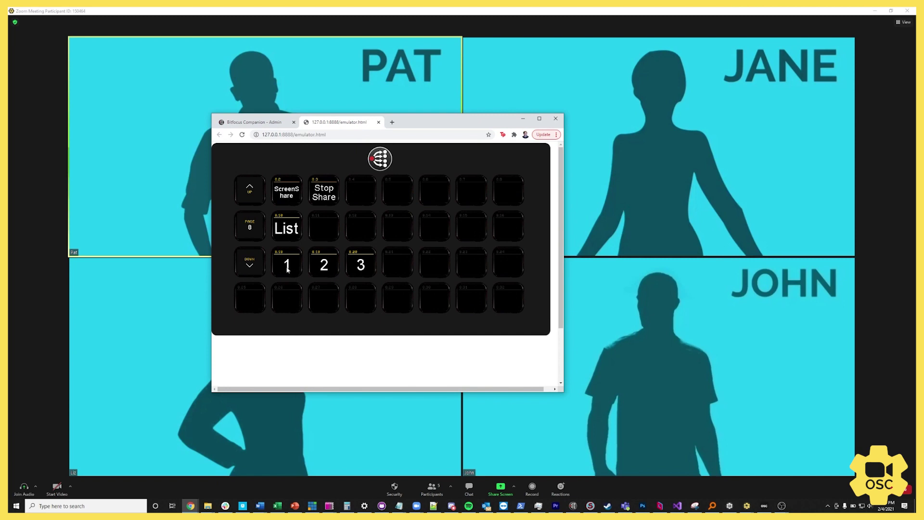
{"action": "left_click", "coordinate": [287, 266]}
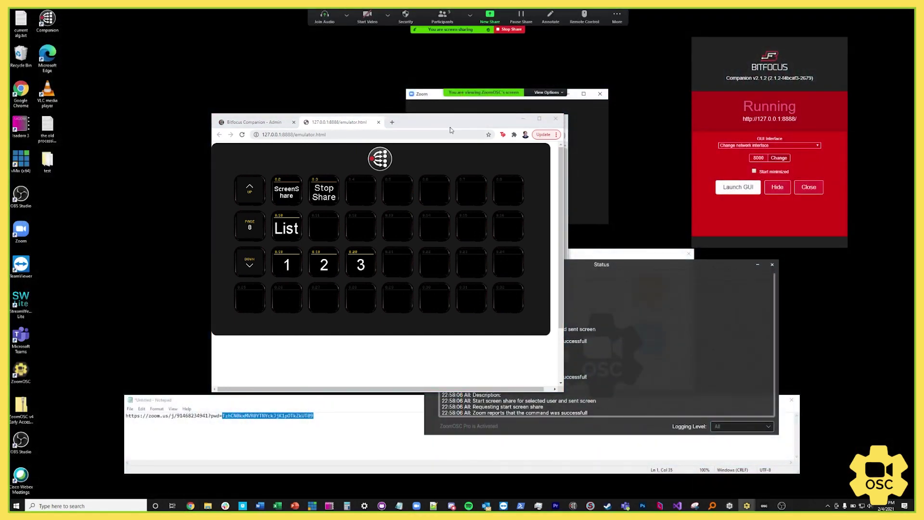
{"action": "left_click_drag", "start_coordinate": [414, 199], "coordinate": [401, 163]}
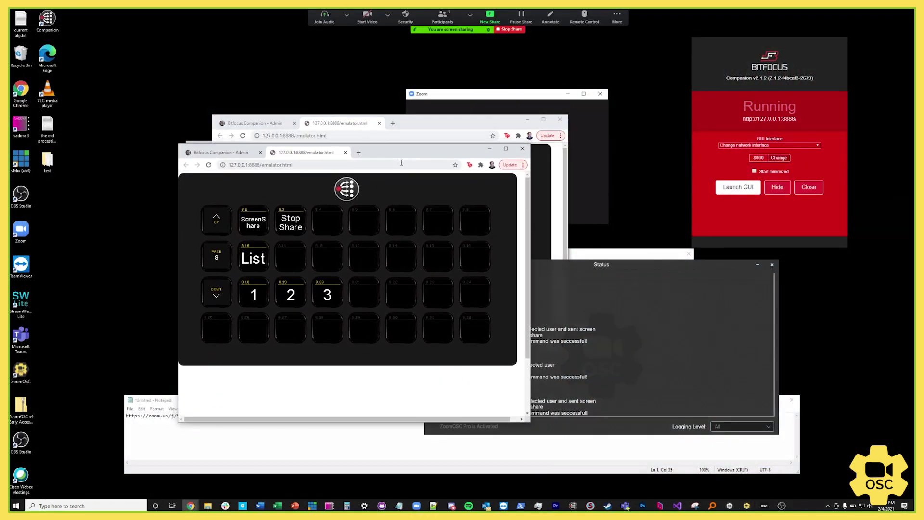
Step: Switch the shared display with buttons 2 and 3 in the emulator, and end the share with StopShare
{"action": "left_click", "coordinate": [294, 297]}
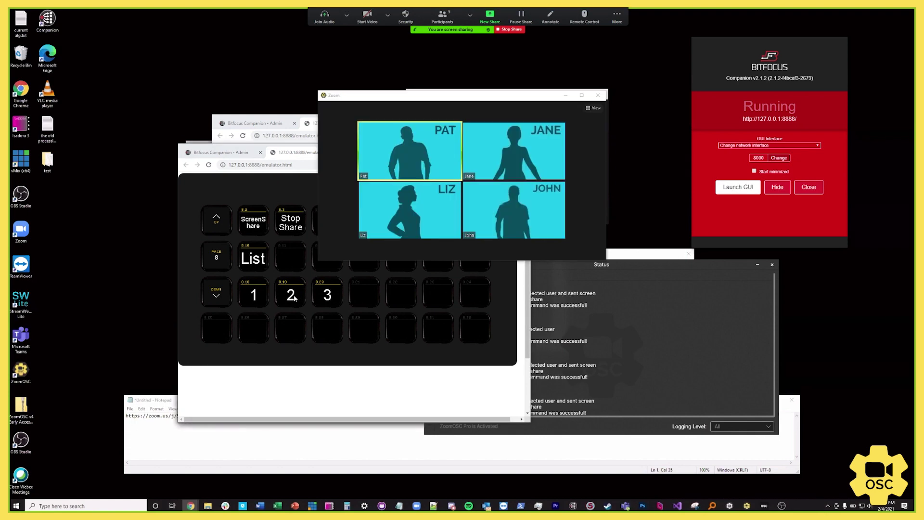
{"action": "left_click", "coordinate": [327, 297]}
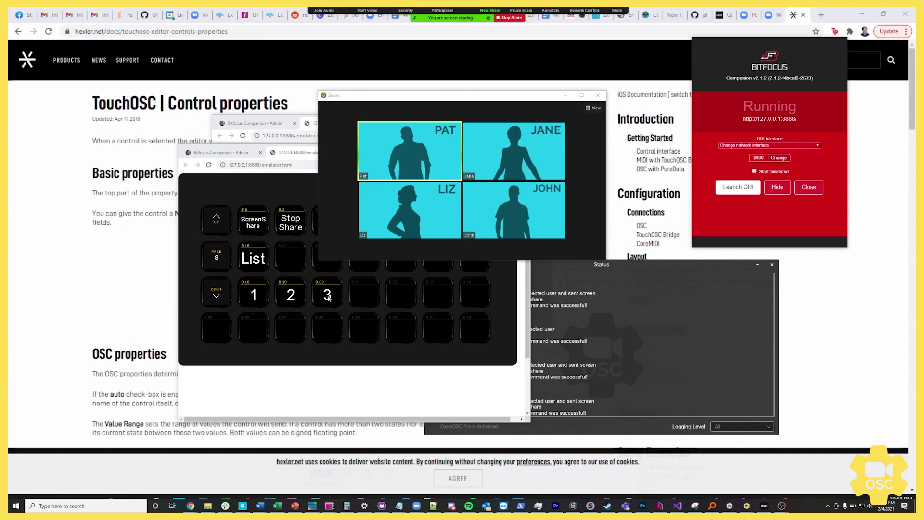
{"action": "left_click", "coordinate": [327, 296]}
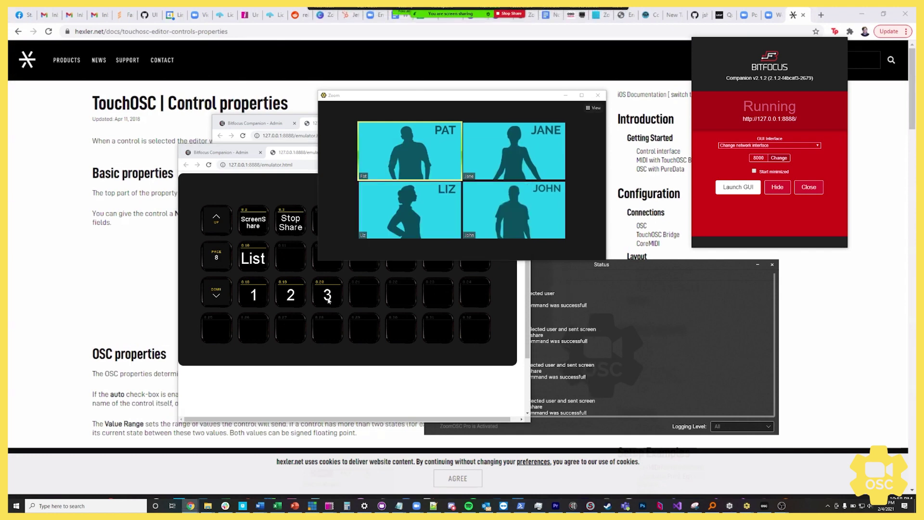
{"action": "left_click", "coordinate": [296, 293]}
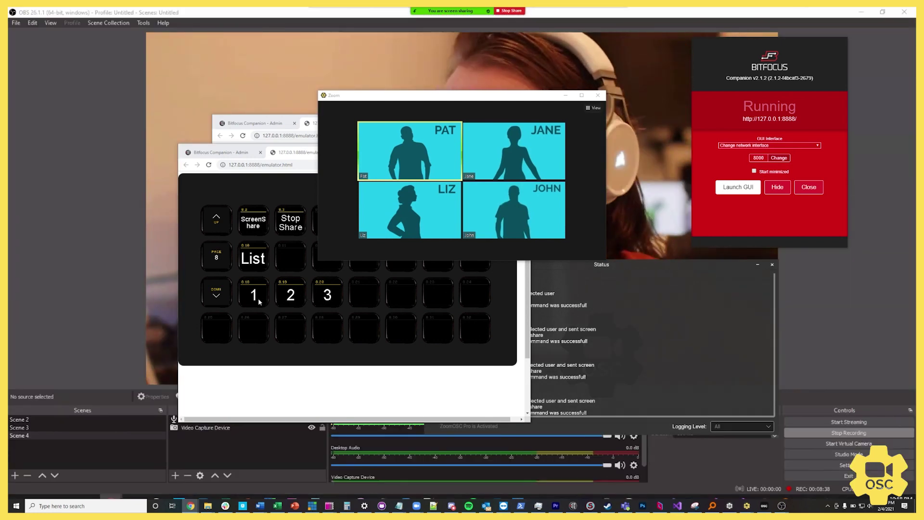
{"action": "left_click", "coordinate": [290, 227]}
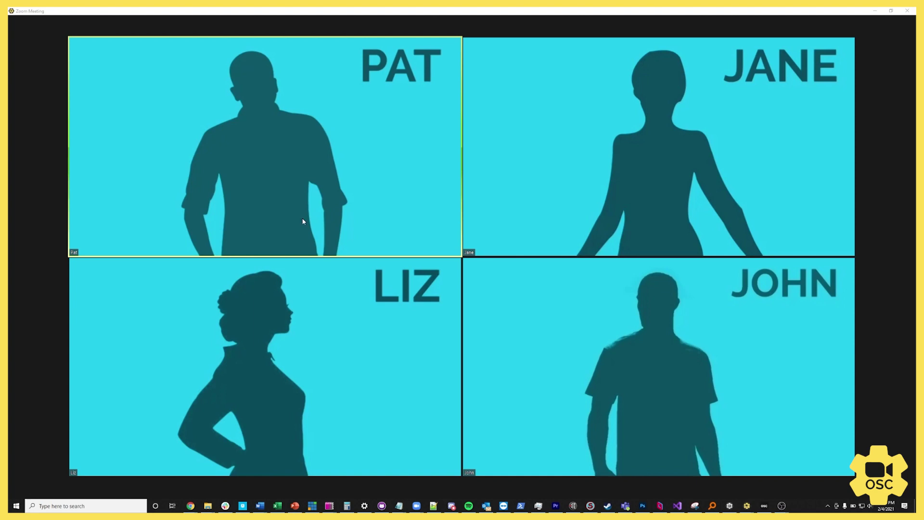
Step: Reduce the maximized Zoom meeting window and bring Companion's button layout to the front, maximized
{"action": "left_click", "coordinate": [876, 11]}
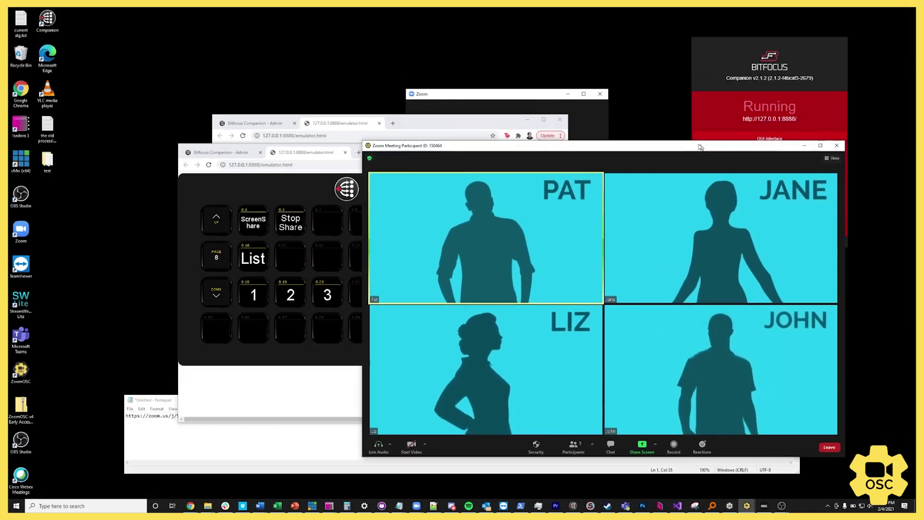
{"action": "left_click", "coordinate": [231, 184]}
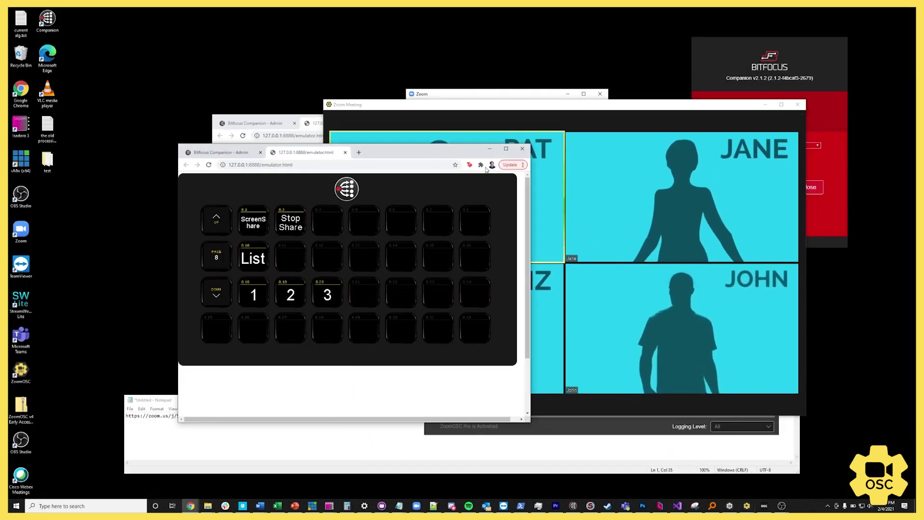
{"action": "left_click", "coordinate": [70, 14]}
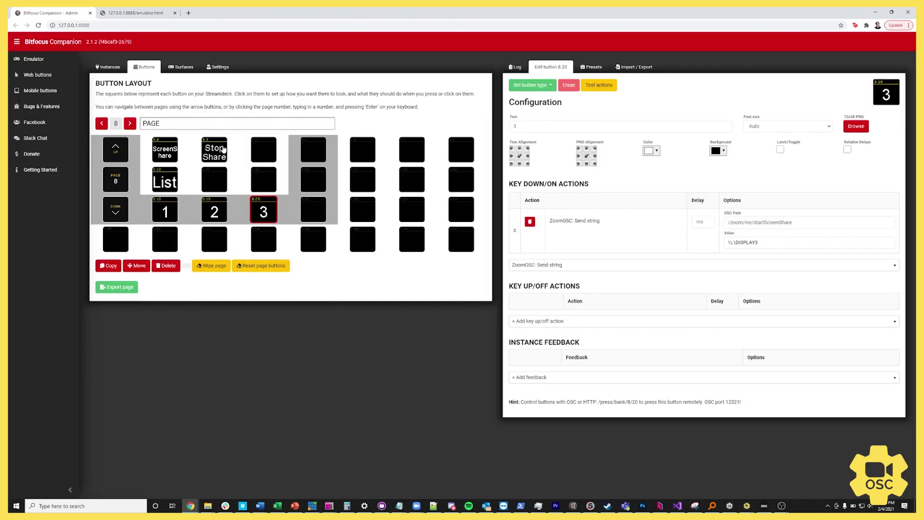
Step: Add a key up action to button 8.18 that sends the ZoomOSC message without arguments /zoom/me/stopShare
{"action": "left_click", "coordinate": [165, 212]}
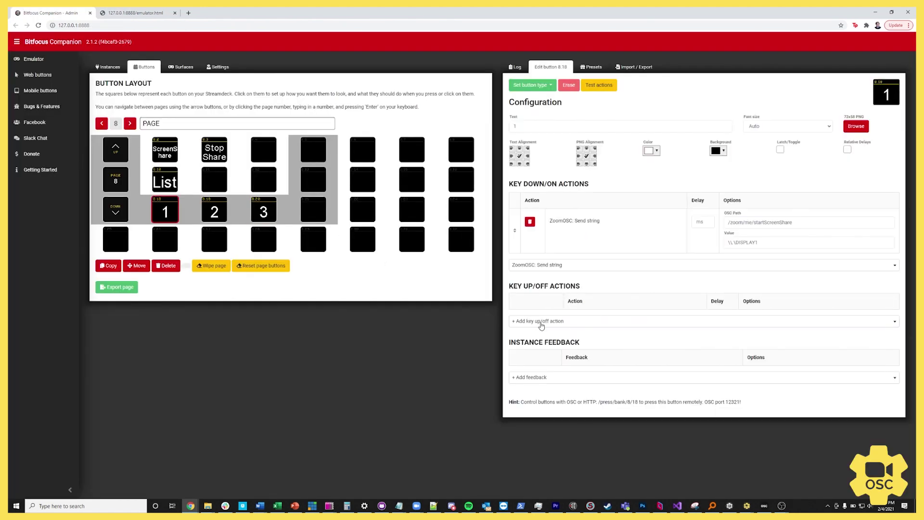
{"action": "left_click", "coordinate": [584, 322]}
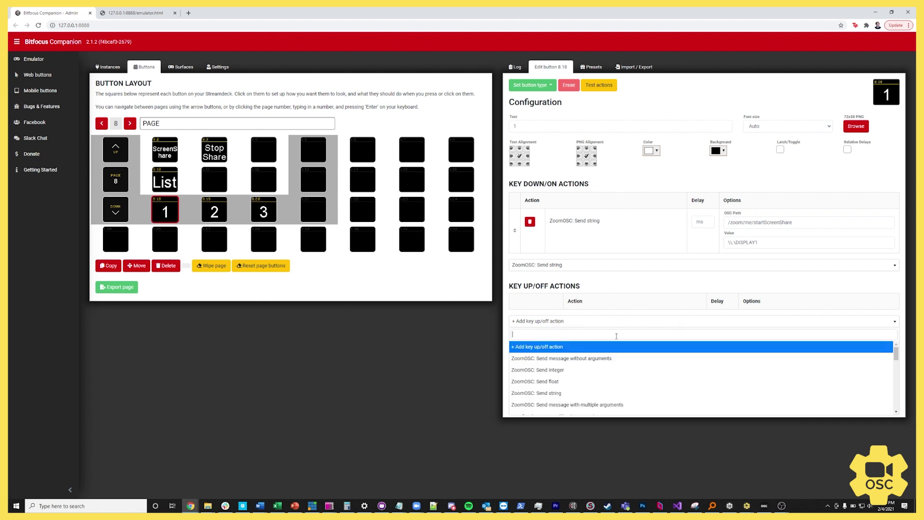
{"action": "left_click", "coordinate": [601, 357]}
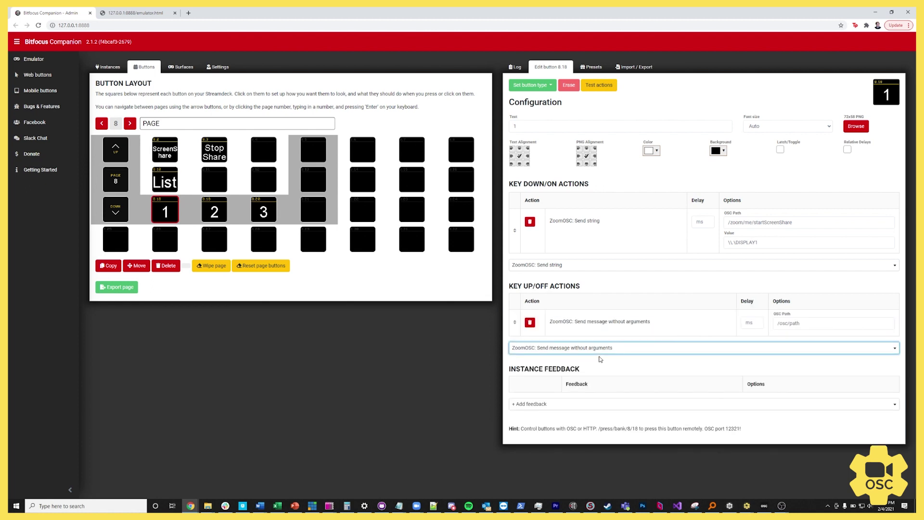
{"action": "triple_click", "coordinate": [810, 322]}
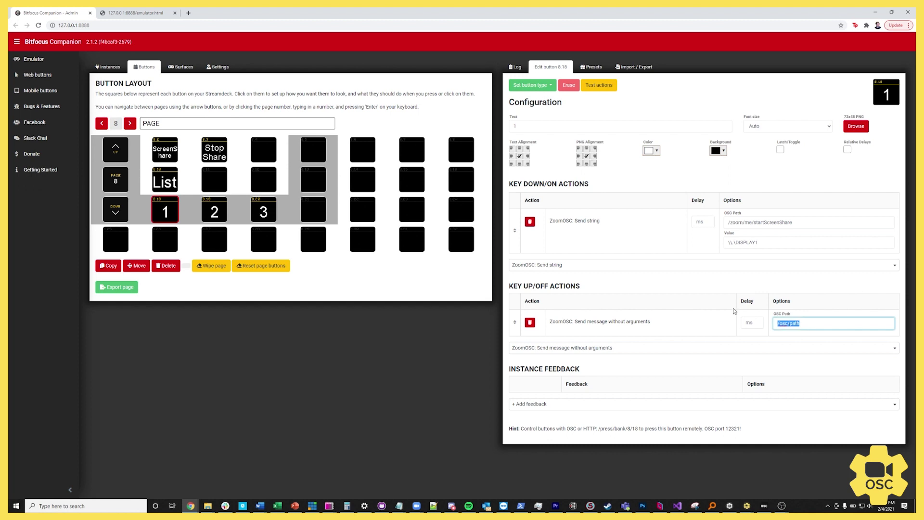
{"action": "type", "text": "/zoom/me/stopShare"}
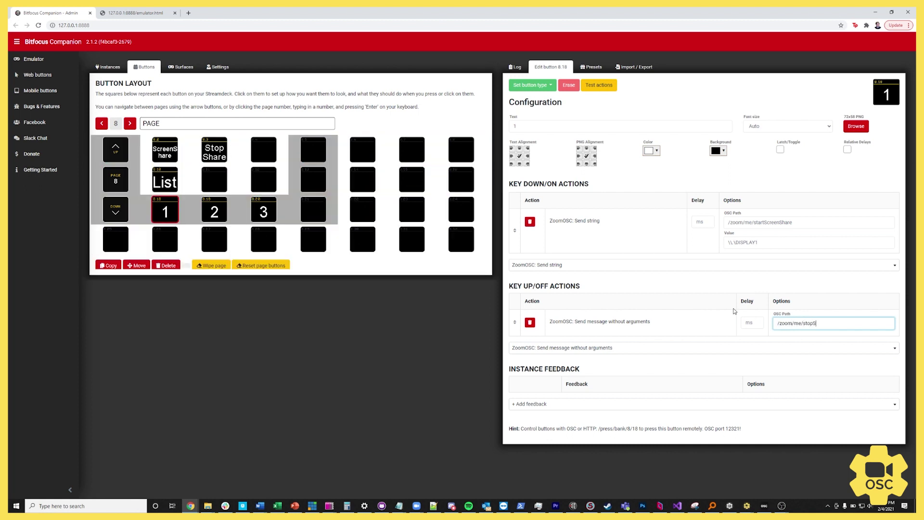
Step: Give button 8.19 a key up action sending the ZoomOSC message without arguments /zoom/me/stopShare
{"action": "left_click", "coordinate": [211, 215]}
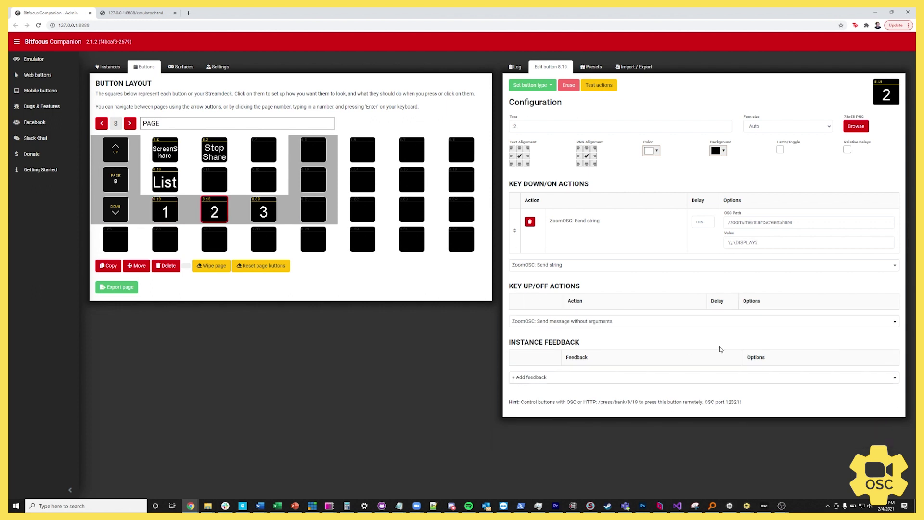
{"action": "left_click", "coordinate": [701, 321]}
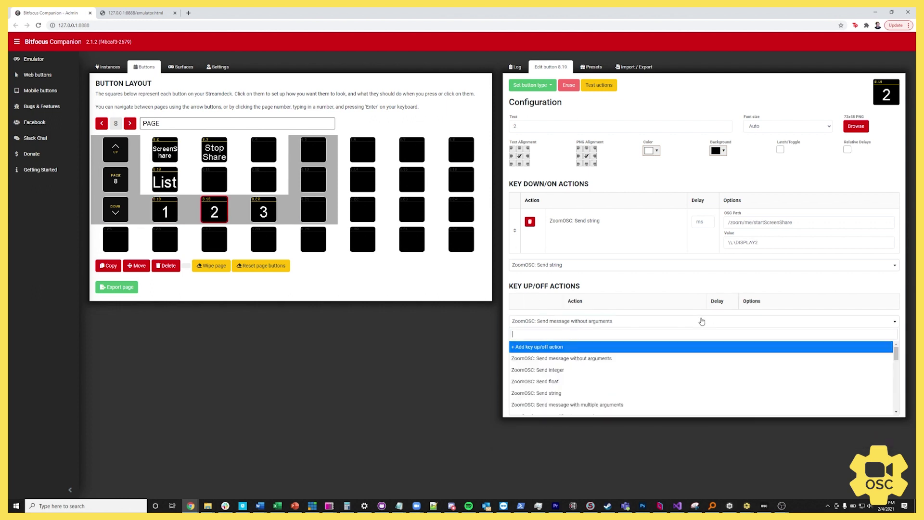
{"action": "left_click", "coordinate": [585, 358]}
{"action": "left_click", "coordinate": [822, 325]}
{"action": "type", "text": "/zo"}
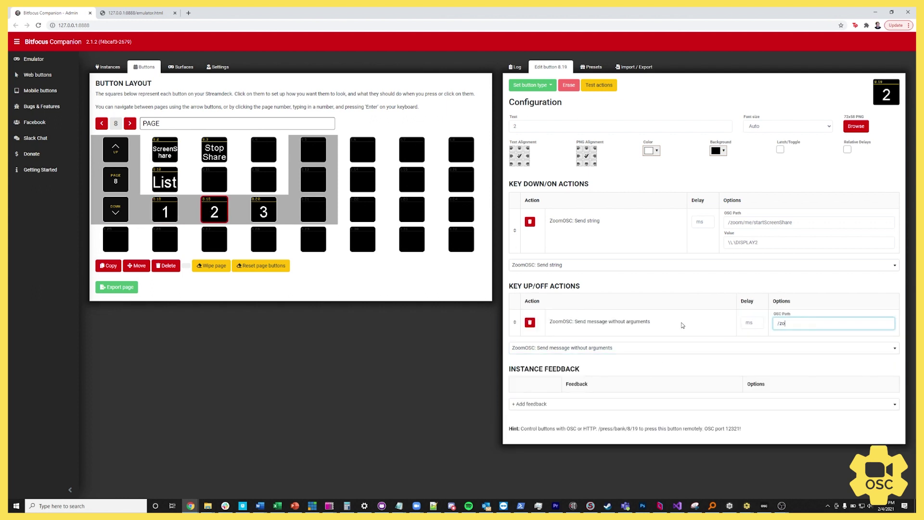
{"action": "type", "text": "om/me/stopShare"}
Step: Give button 8.20 the same argument-free ZoomOSC key up action with the path /zoom/me/stopShare
{"action": "left_click", "coordinate": [255, 213]}
{"action": "left_click", "coordinate": [743, 321]}
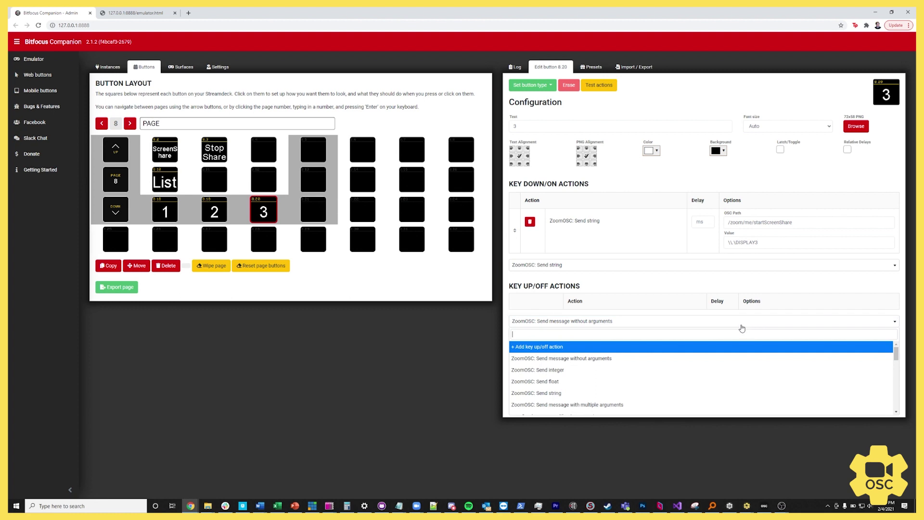
{"action": "left_click", "coordinate": [671, 357]}
{"action": "type", "text": "/"}
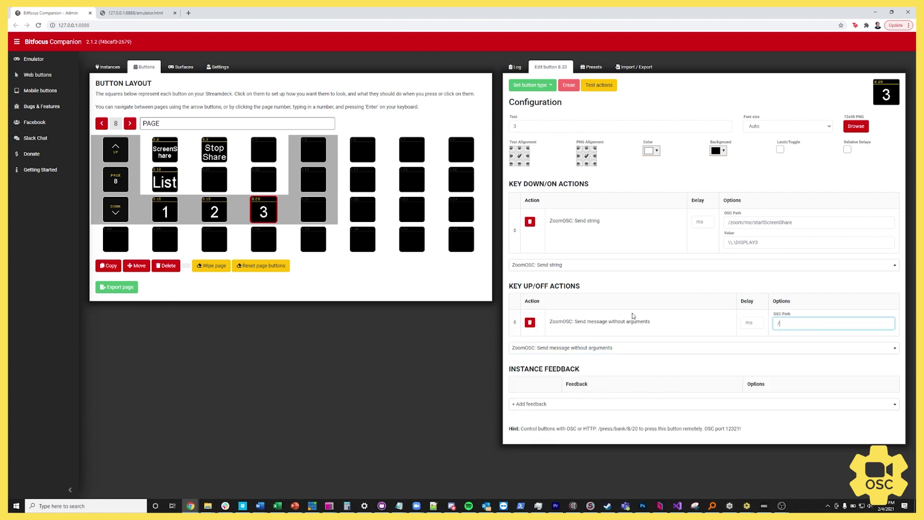
{"action": "type", "text": "zoom/me/stopShare"}
Step: Show the emulator in a smaller window and test momentary sharing with buttons 1, 2 and 3 in turn
{"action": "left_click", "coordinate": [169, 12]}
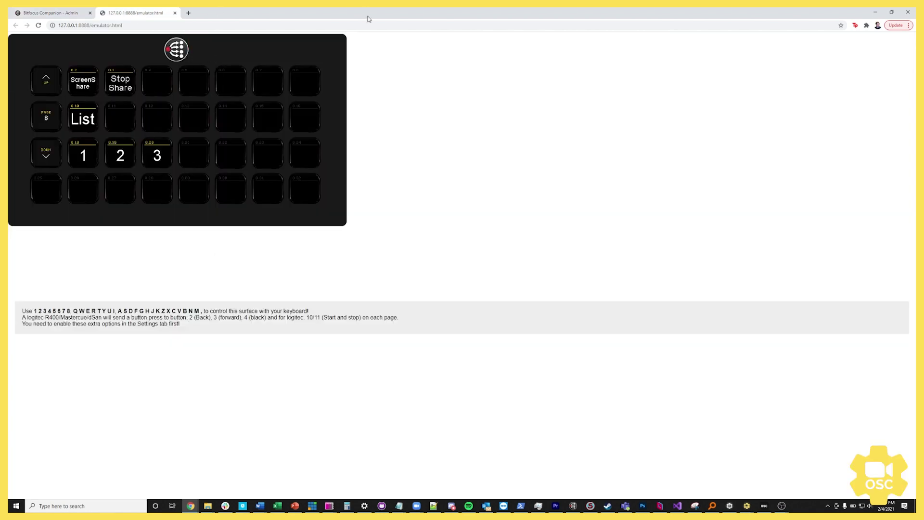
{"action": "left_click_drag", "start_coordinate": [367, 19], "coordinate": [274, 160]}
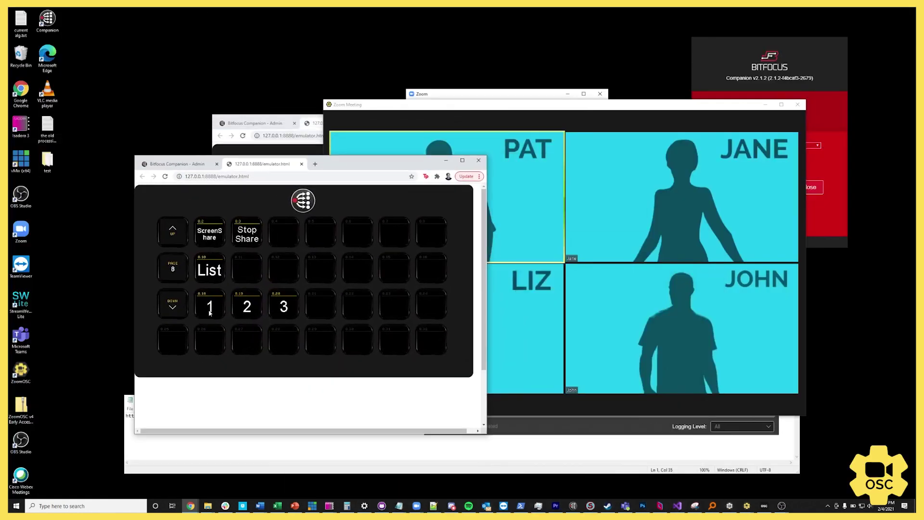
{"action": "left_click", "coordinate": [211, 309]}
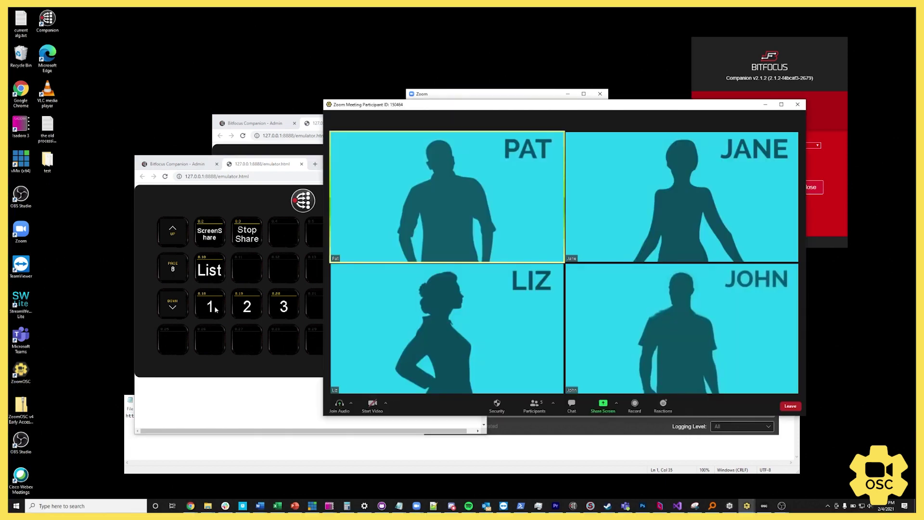
{"action": "left_click", "coordinate": [248, 311]}
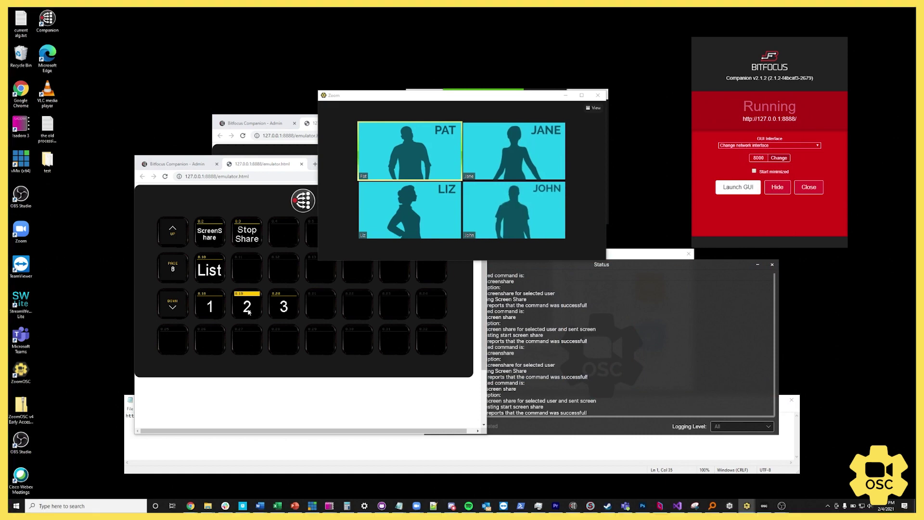
{"action": "left_click", "coordinate": [284, 307]}
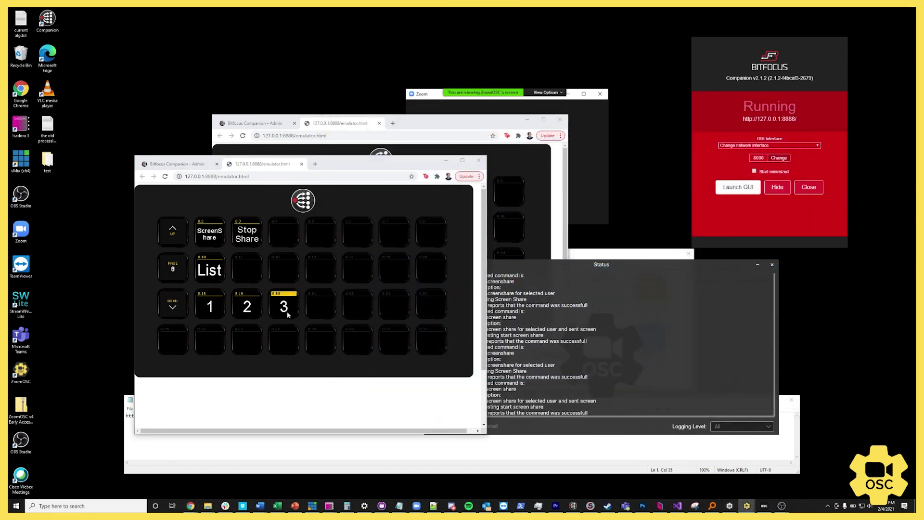